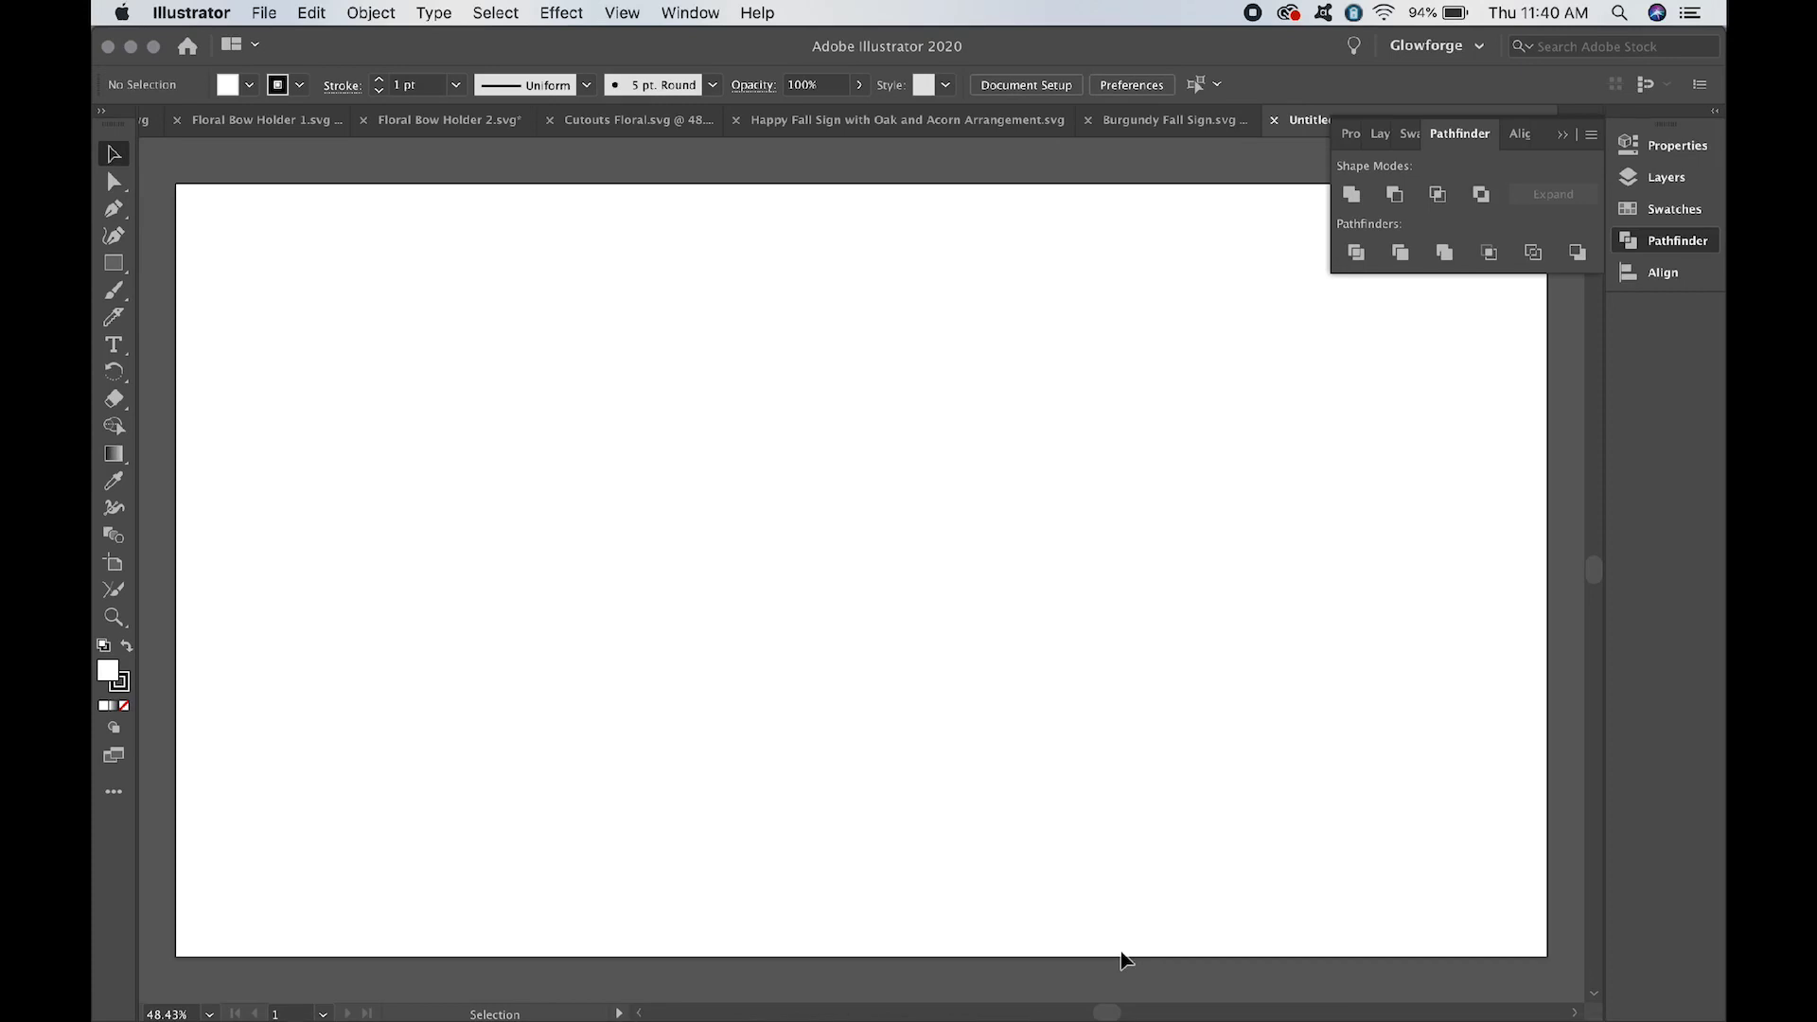
Type 'hello' on the artboard and set it in the Gatkins script font
{"action": "left_click", "coordinate": [114, 345]}
{"action": "left_click", "coordinate": [322, 541]}
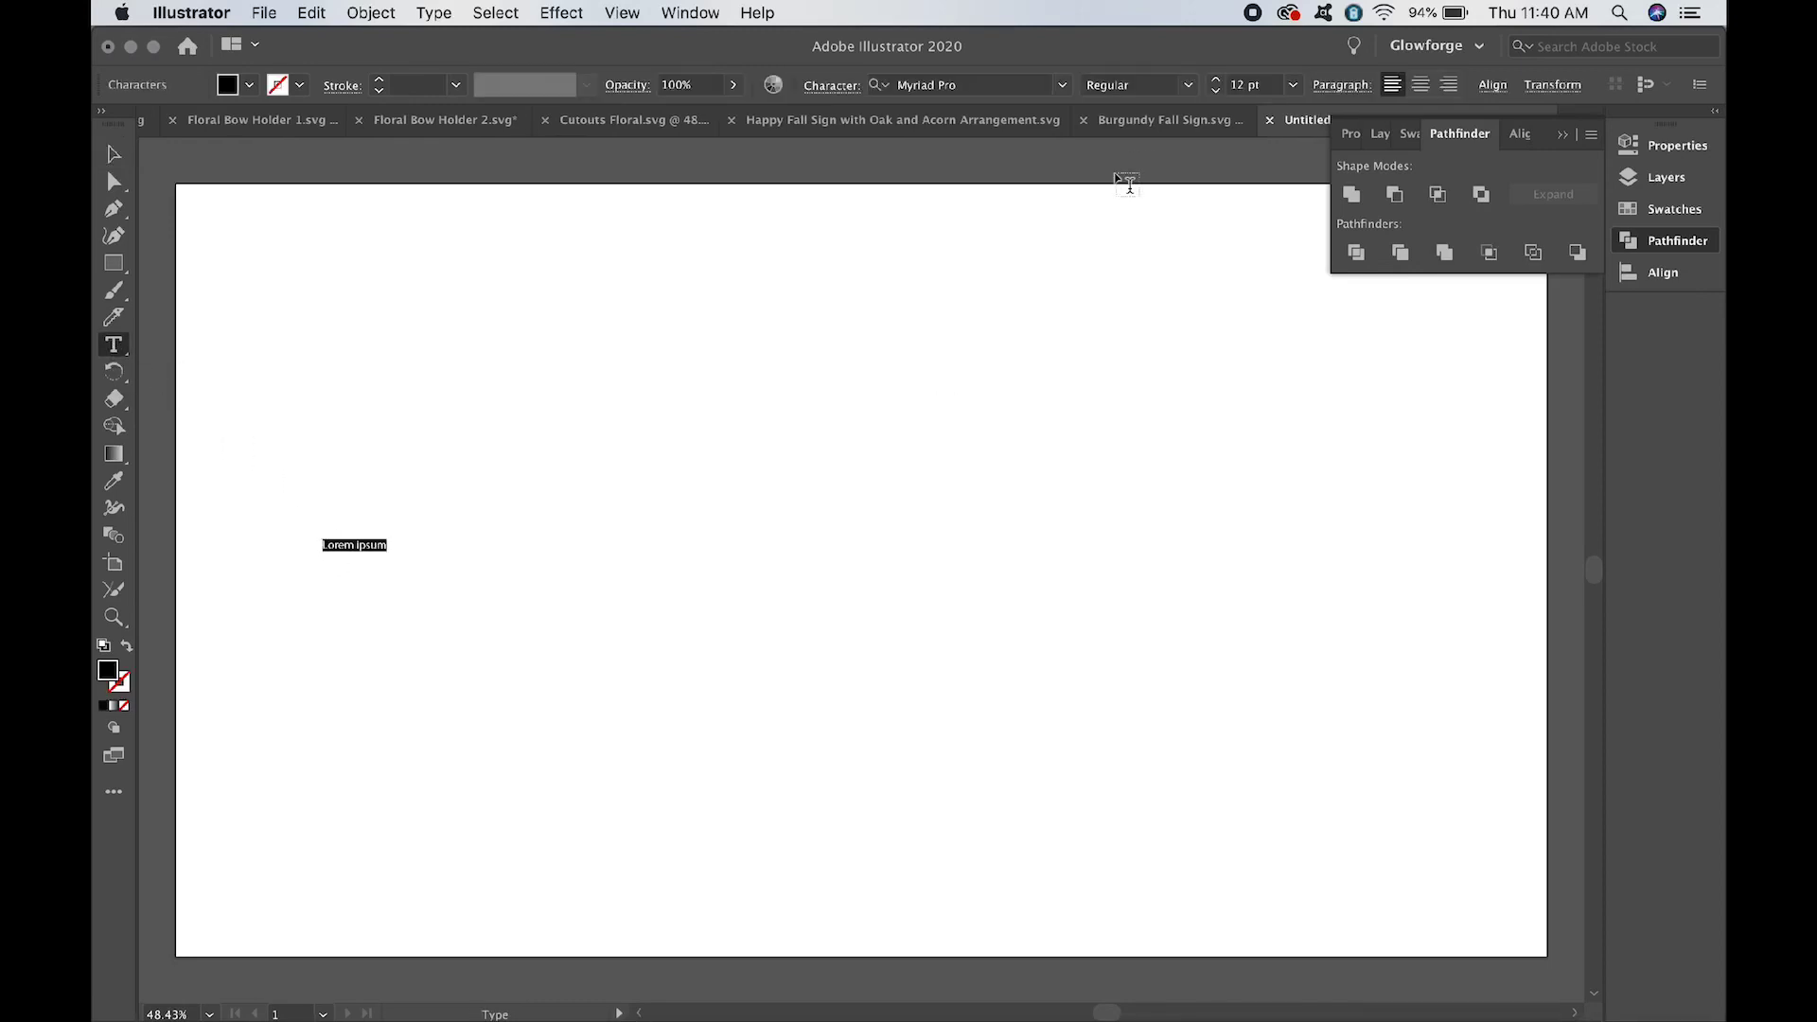
{"action": "type", "text": "hello"}
{"action": "key", "text": "super+a"}
{"action": "left_click", "coordinate": [1059, 84]}
{"action": "left_click", "coordinate": [987, 207]}
Scale hello up to about 465 pt and stretch it wider horizontally
{"action": "left_click", "coordinate": [114, 153]}
{"action": "left_click_drag", "start_coordinate": [340, 557], "coordinate": [622, 738]}
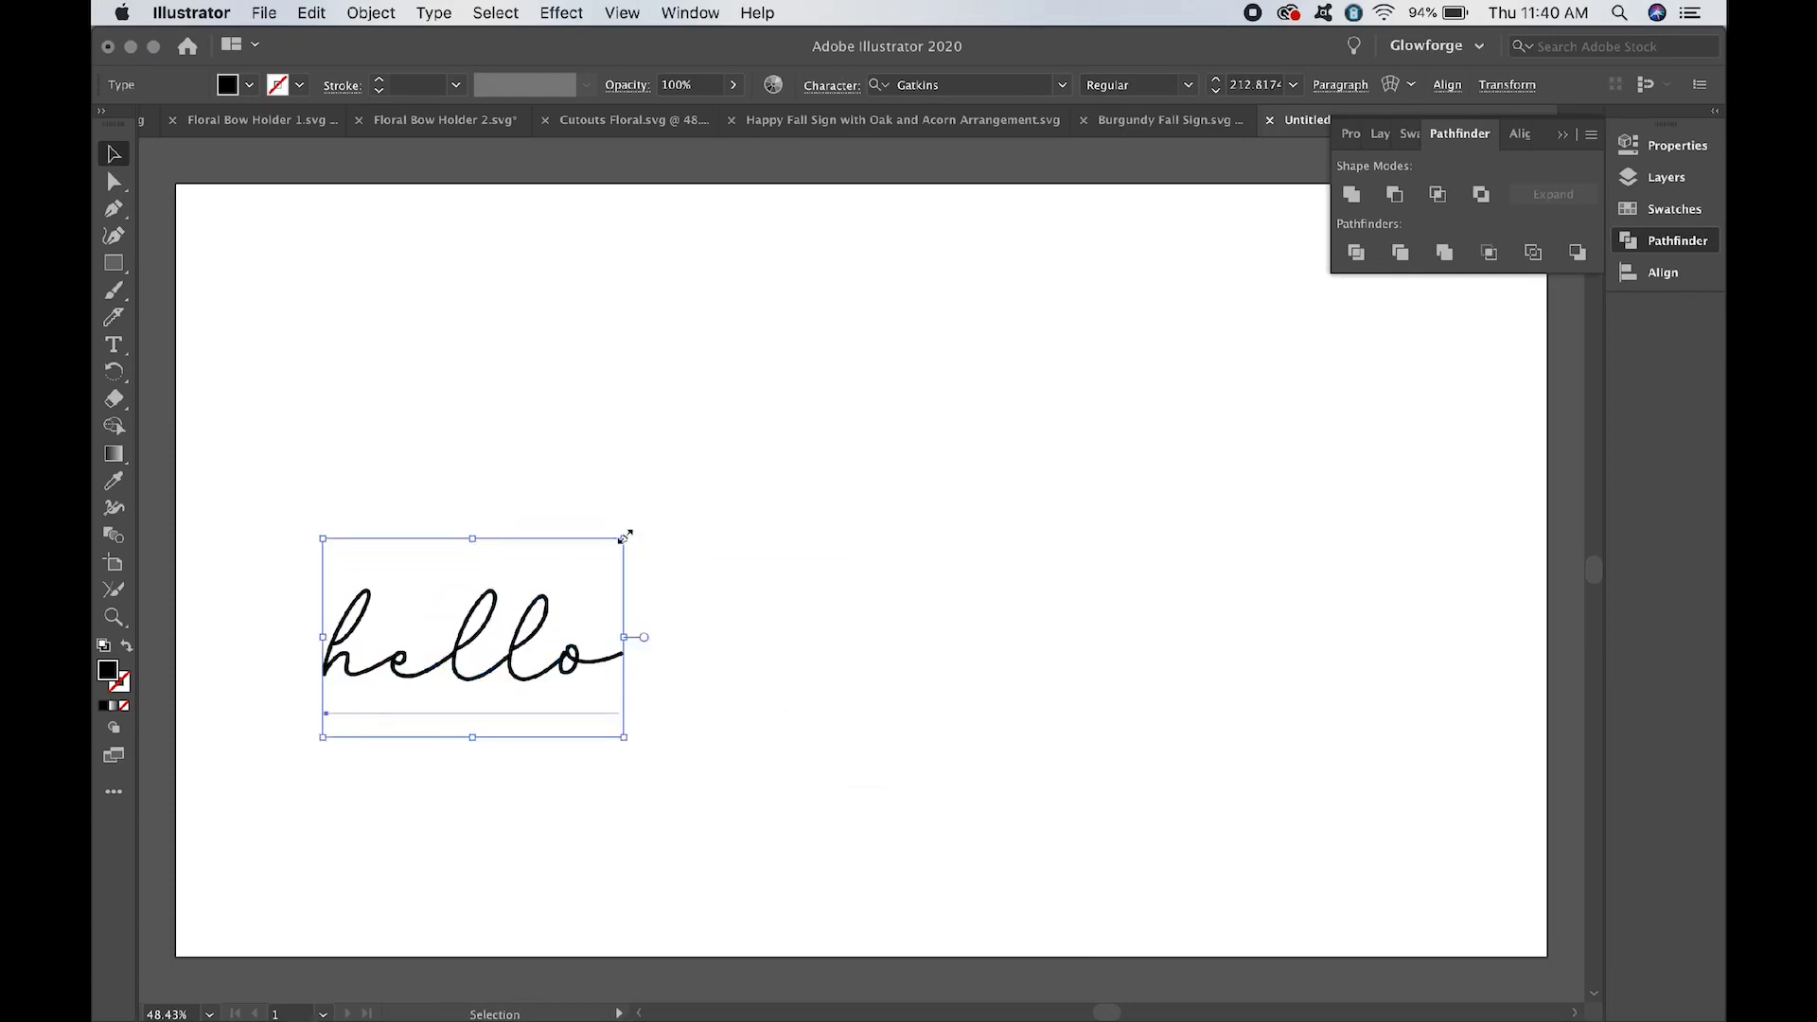
{"action": "left_click_drag", "start_coordinate": [625, 535], "coordinate": [987, 273]}
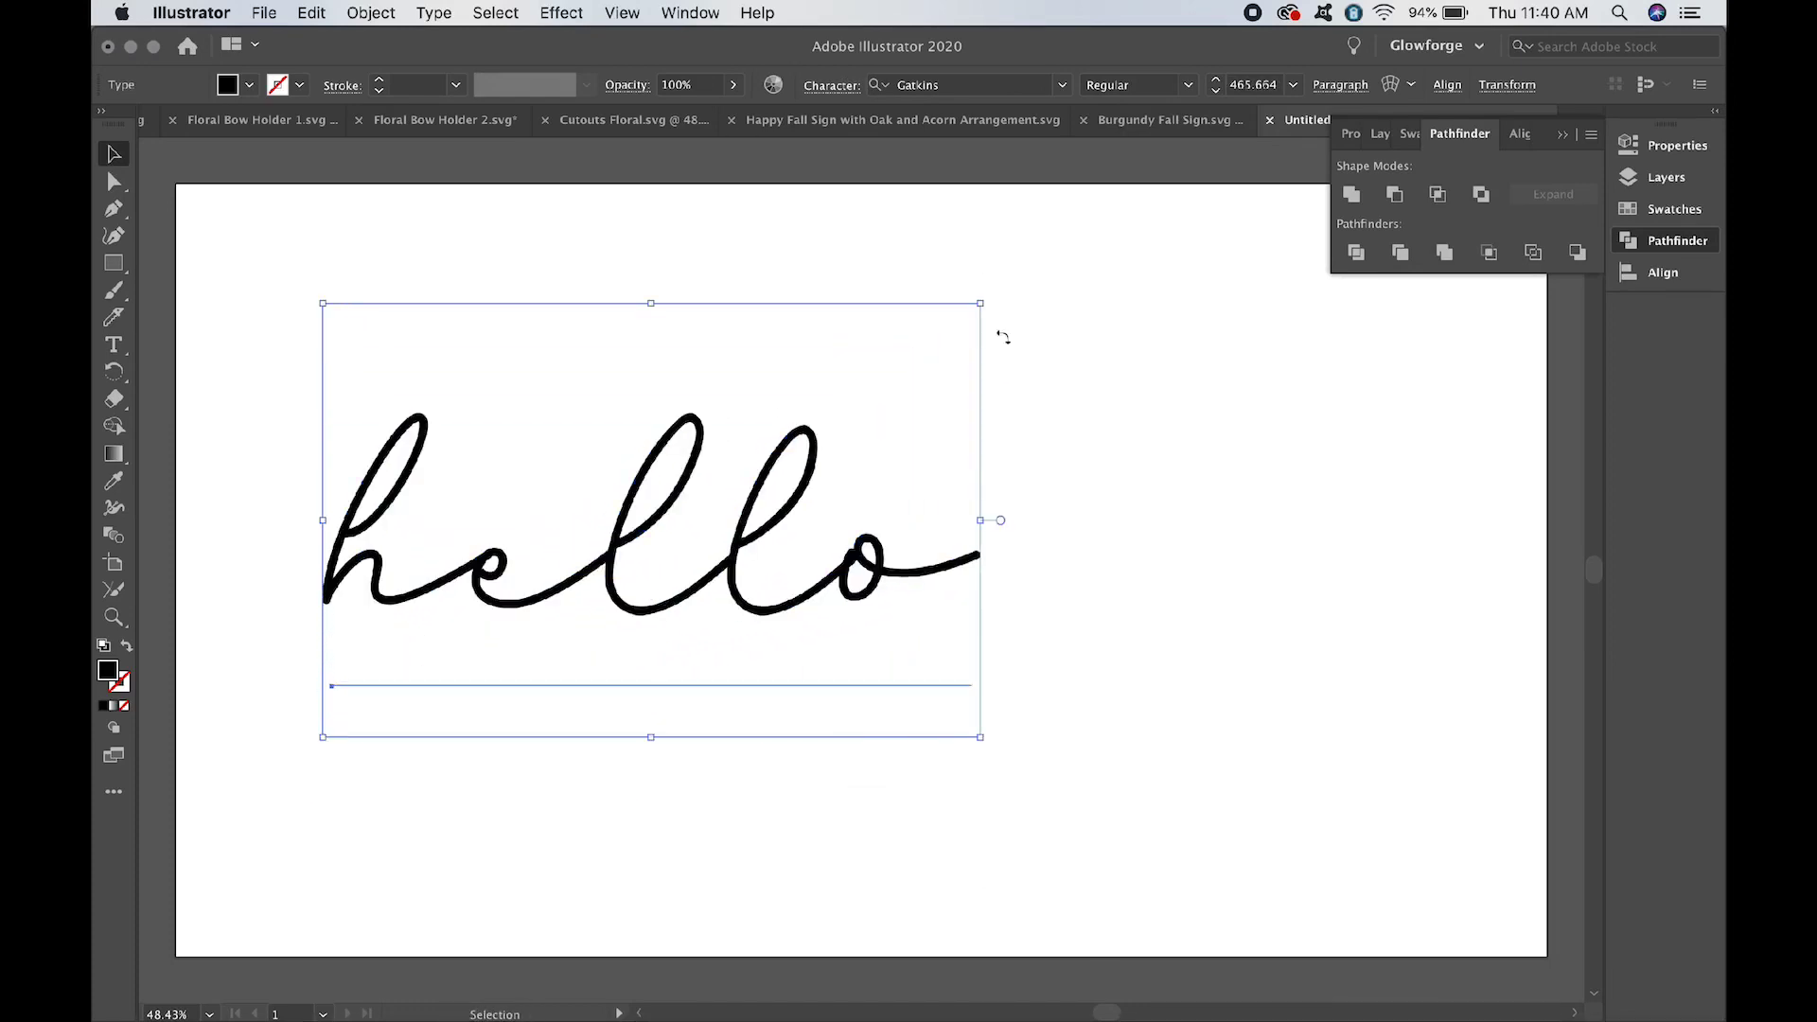
{"action": "left_click_drag", "start_coordinate": [981, 519], "coordinate": [1251, 507]}
Select the hello text and convert it to outlines
{"action": "left_click", "coordinate": [1353, 627]}
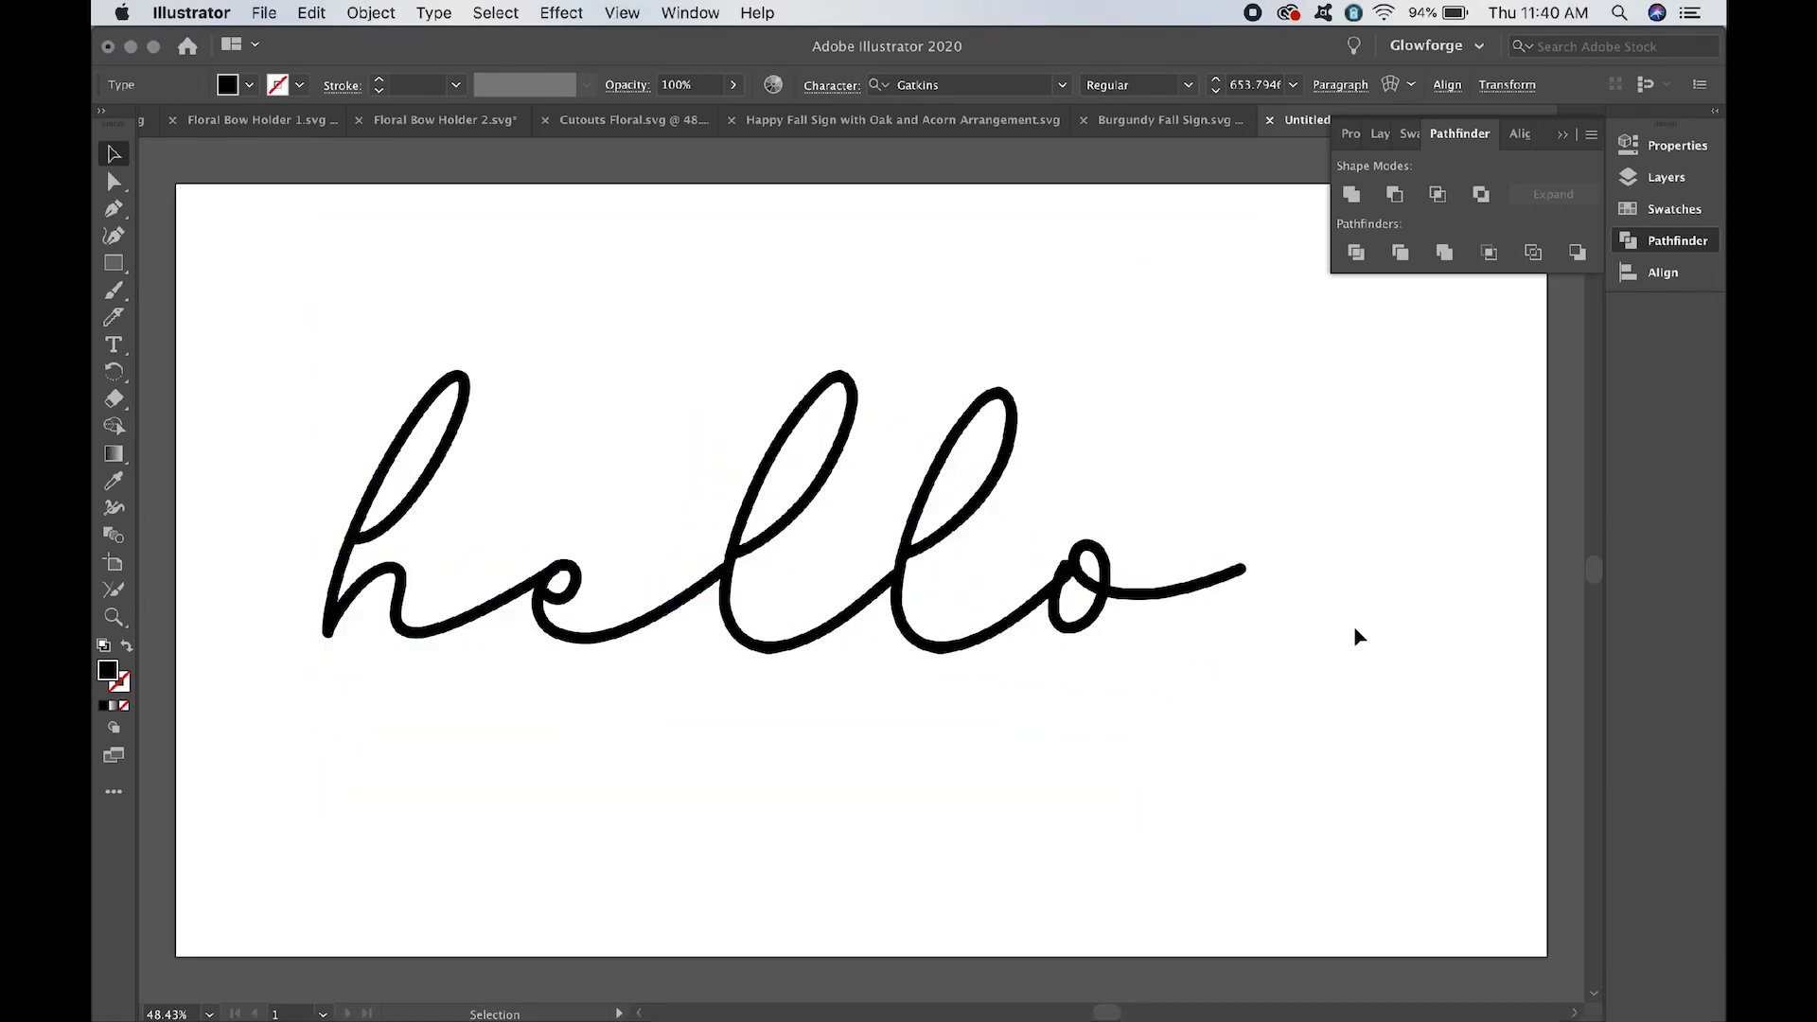
{"action": "right_click", "coordinate": [902, 606]}
{"action": "left_click", "coordinate": [902, 583]}
{"action": "left_click", "coordinate": [901, 584]}
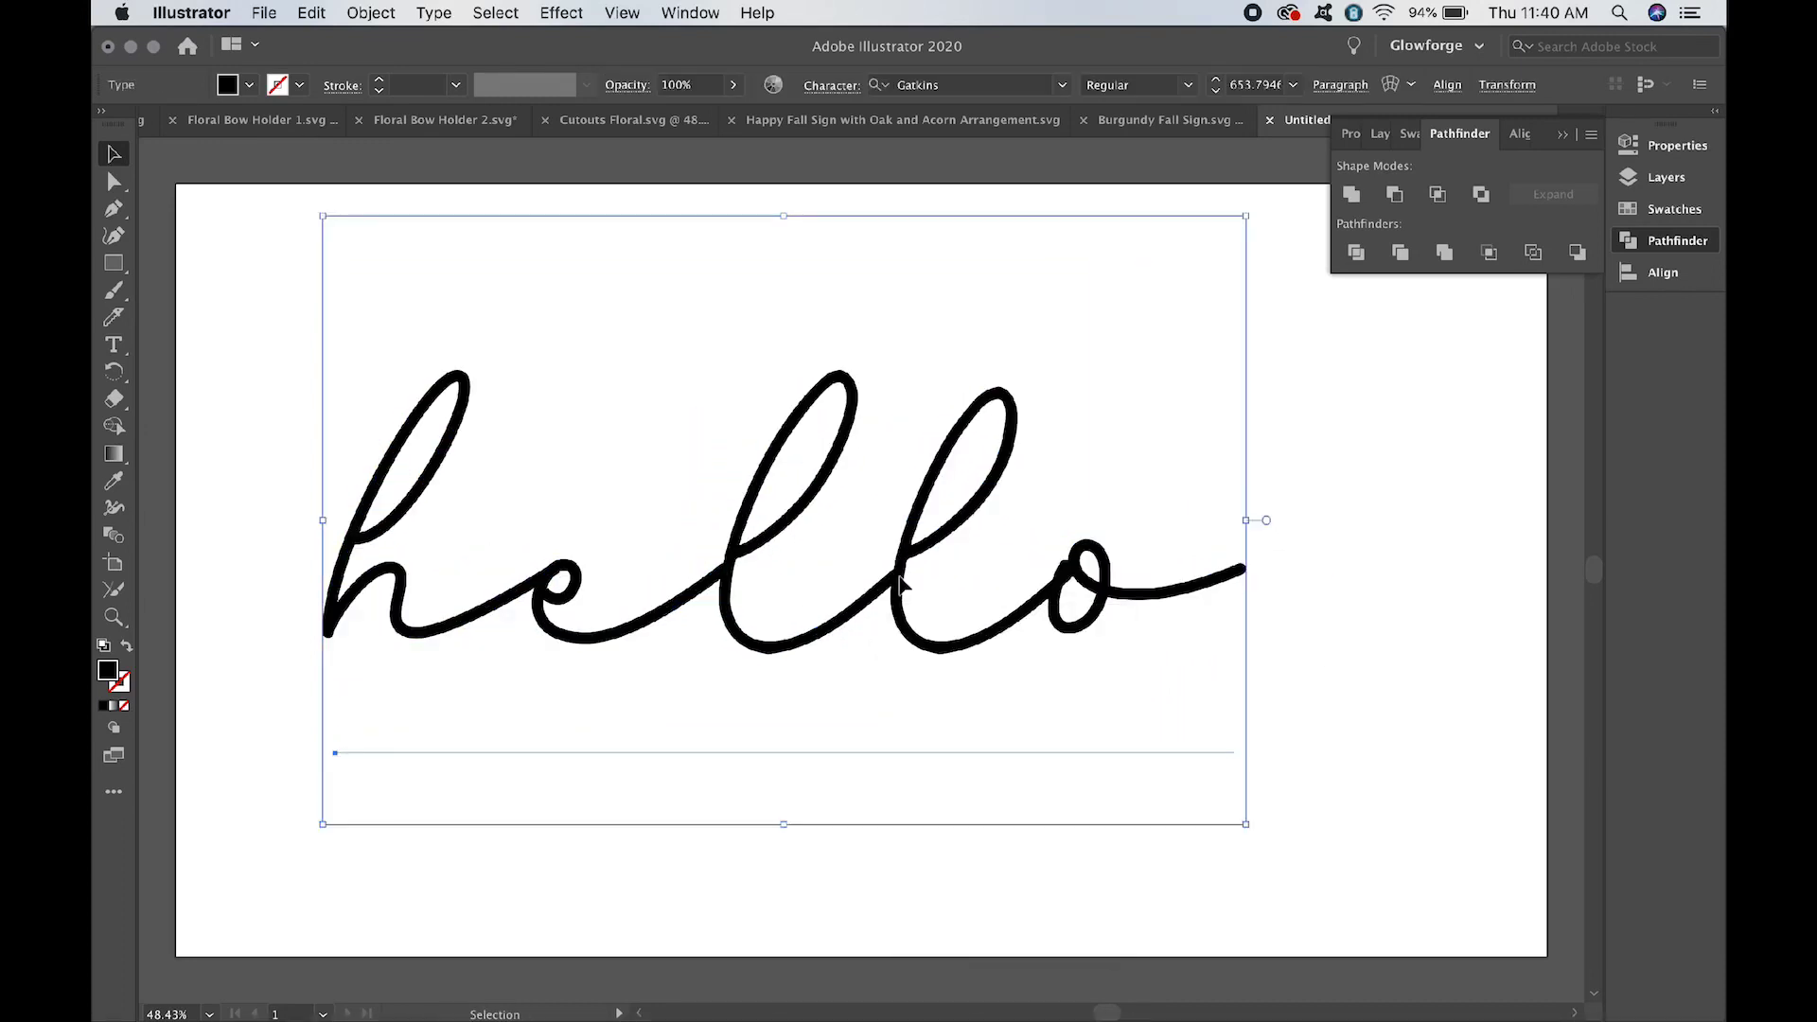
{"action": "right_click", "coordinate": [903, 588]}
{"action": "left_click", "coordinate": [952, 712]}
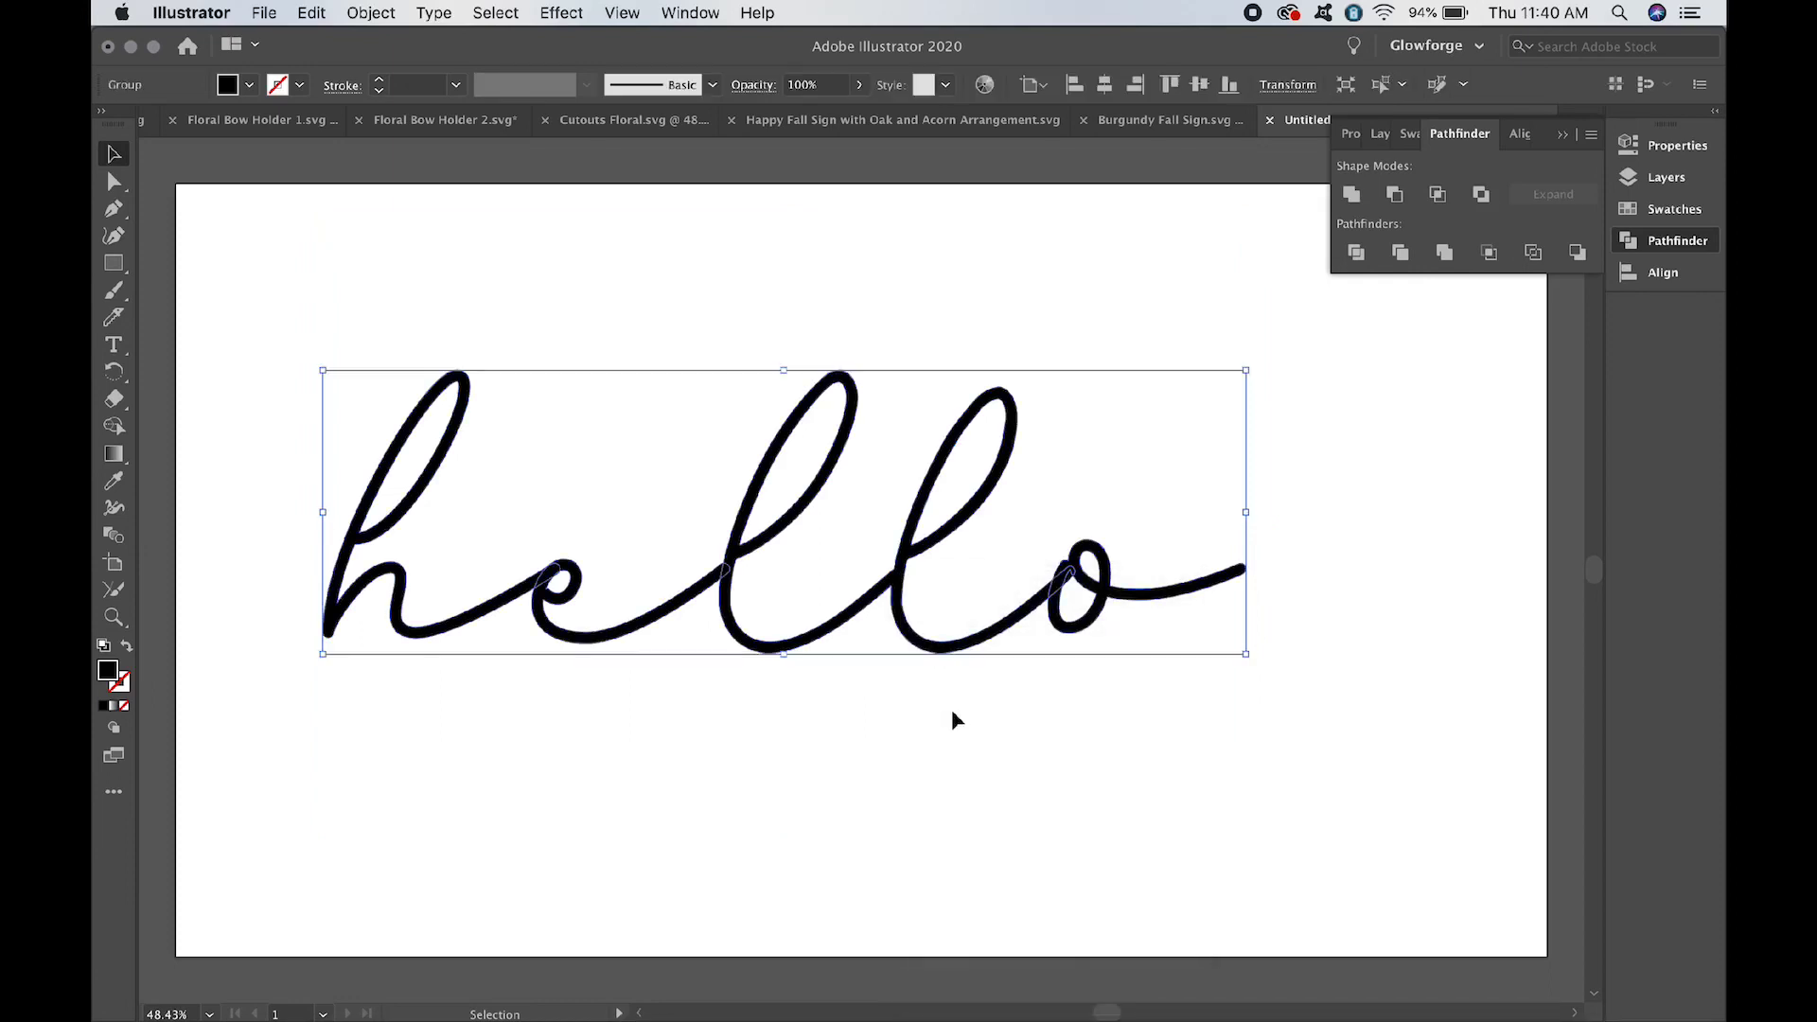
Unite the letter outlines with Pathfinder and swap fill and stroke to show only the outline
{"action": "left_click", "coordinate": [1351, 196]}
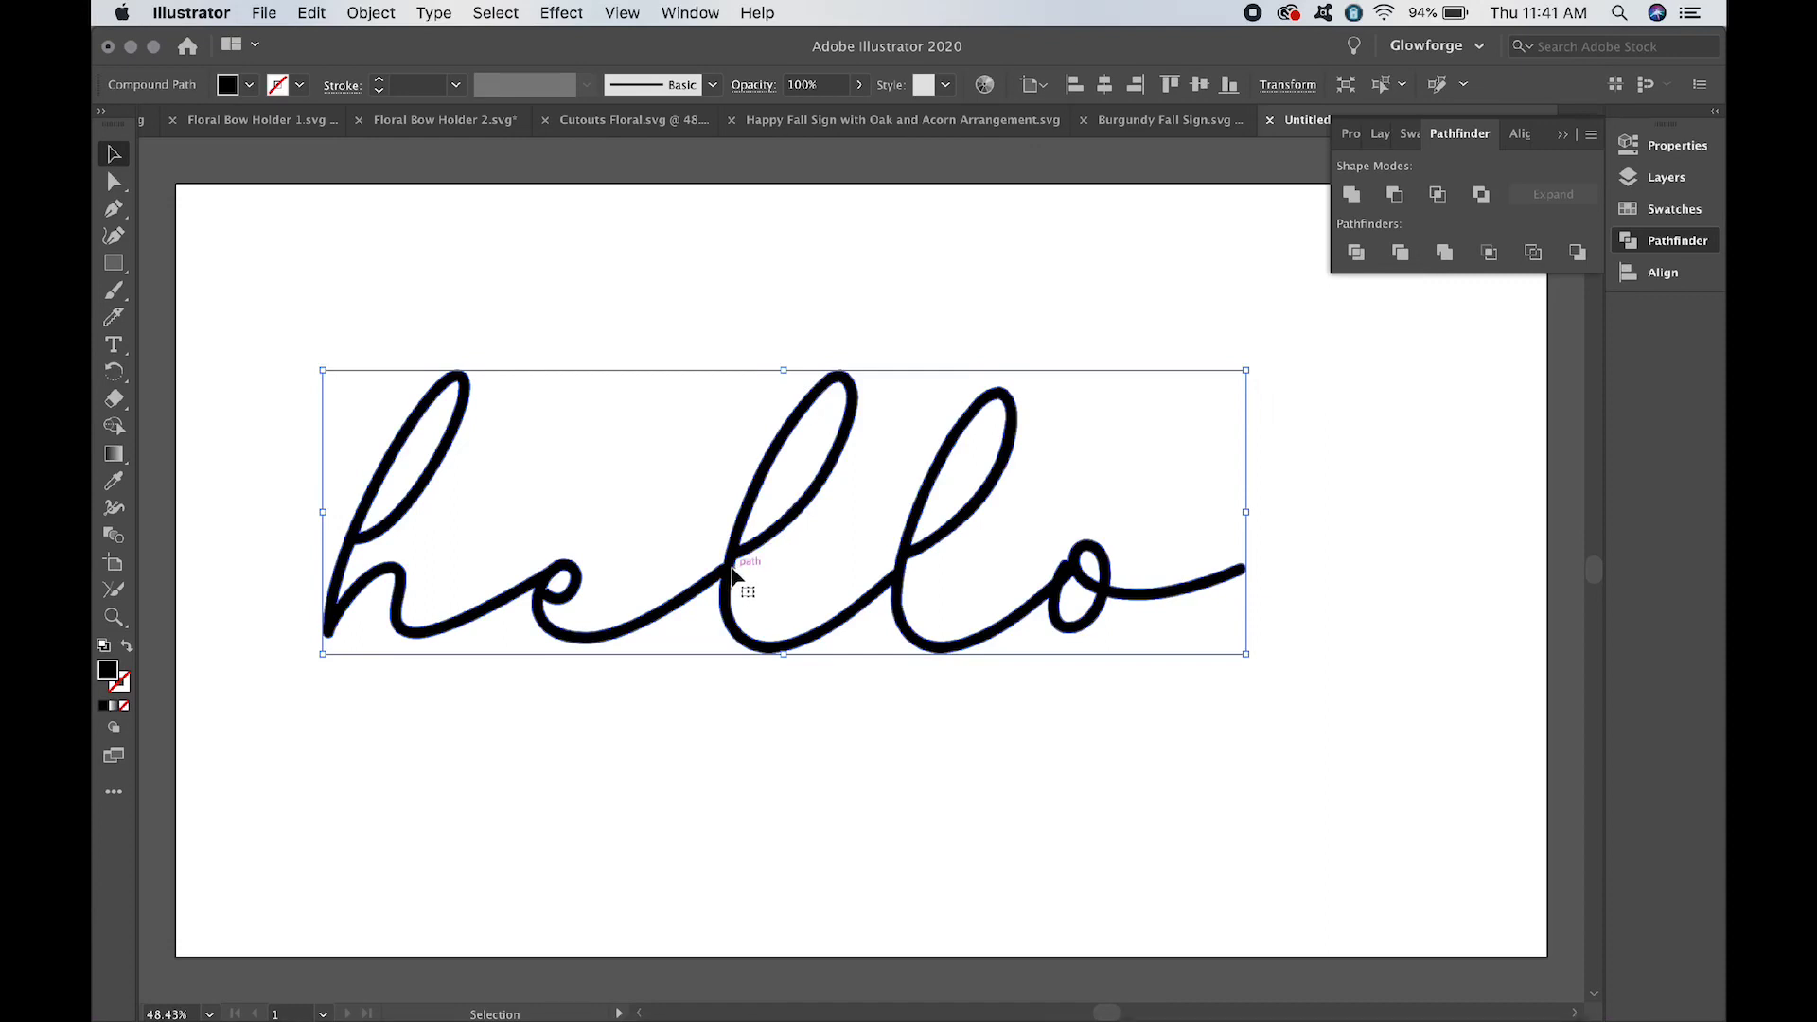
{"action": "left_click", "coordinate": [127, 648]}
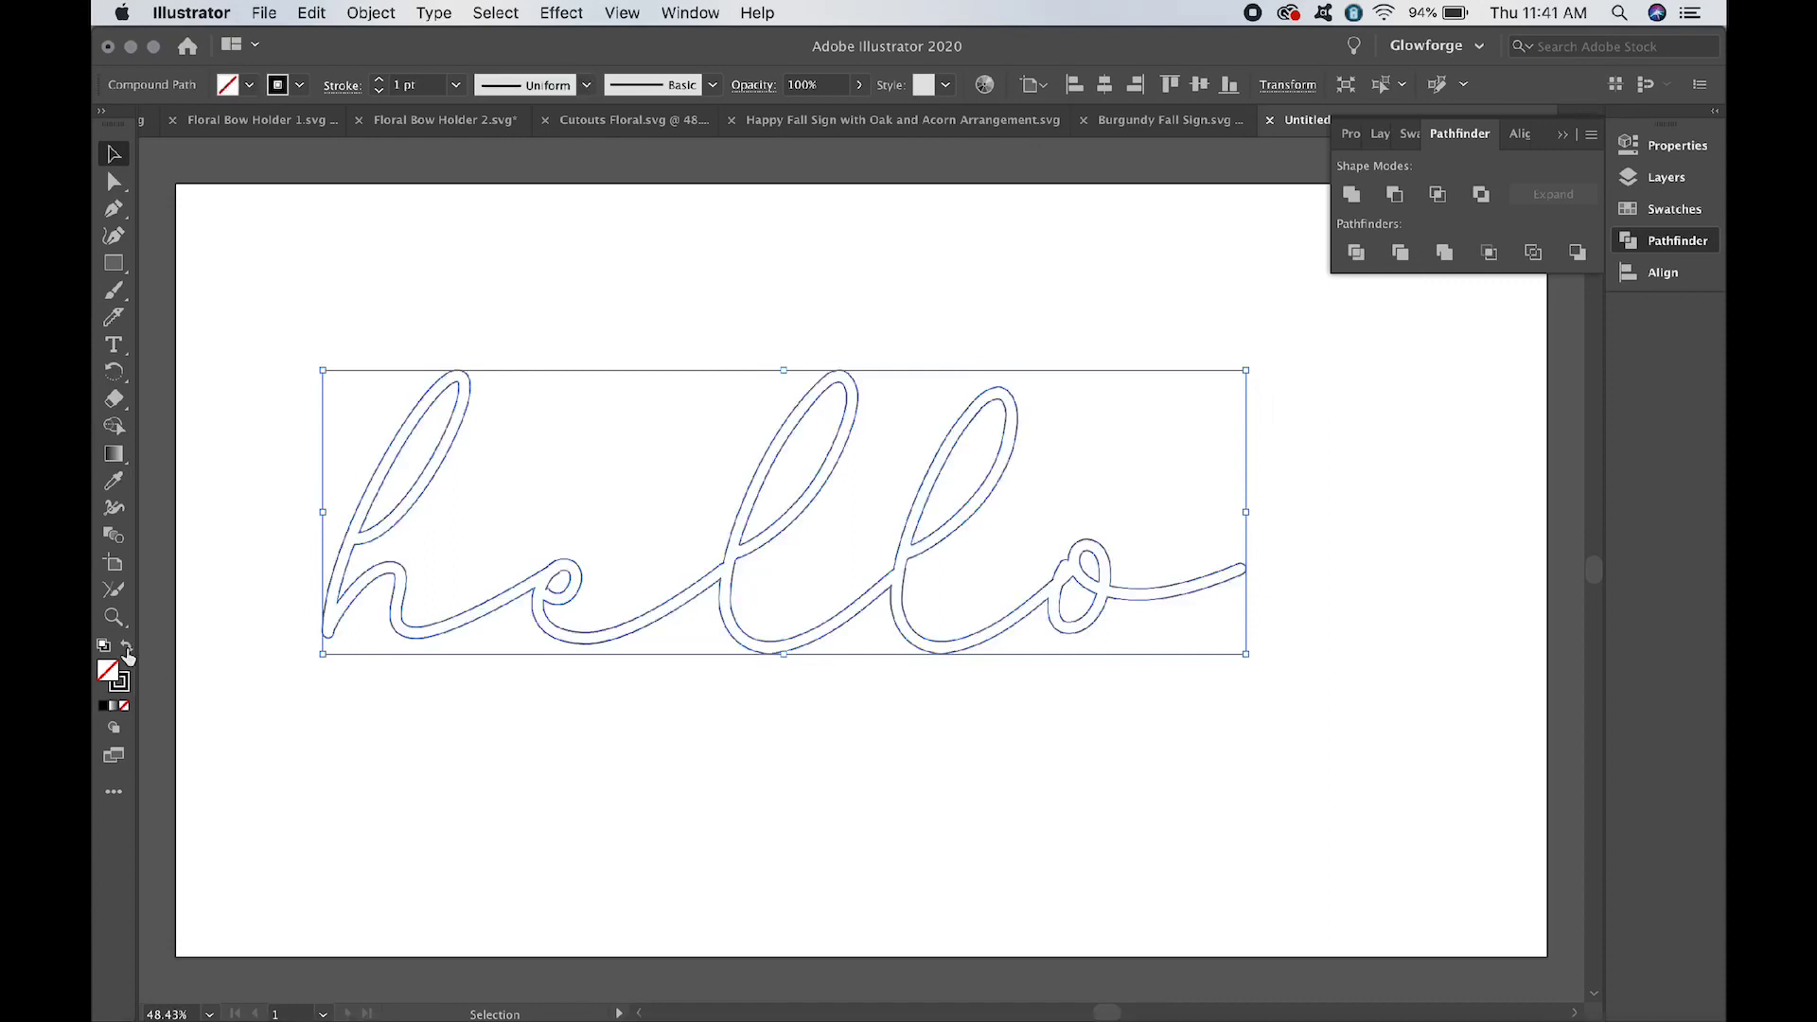
{"action": "left_click", "coordinate": [297, 683]}
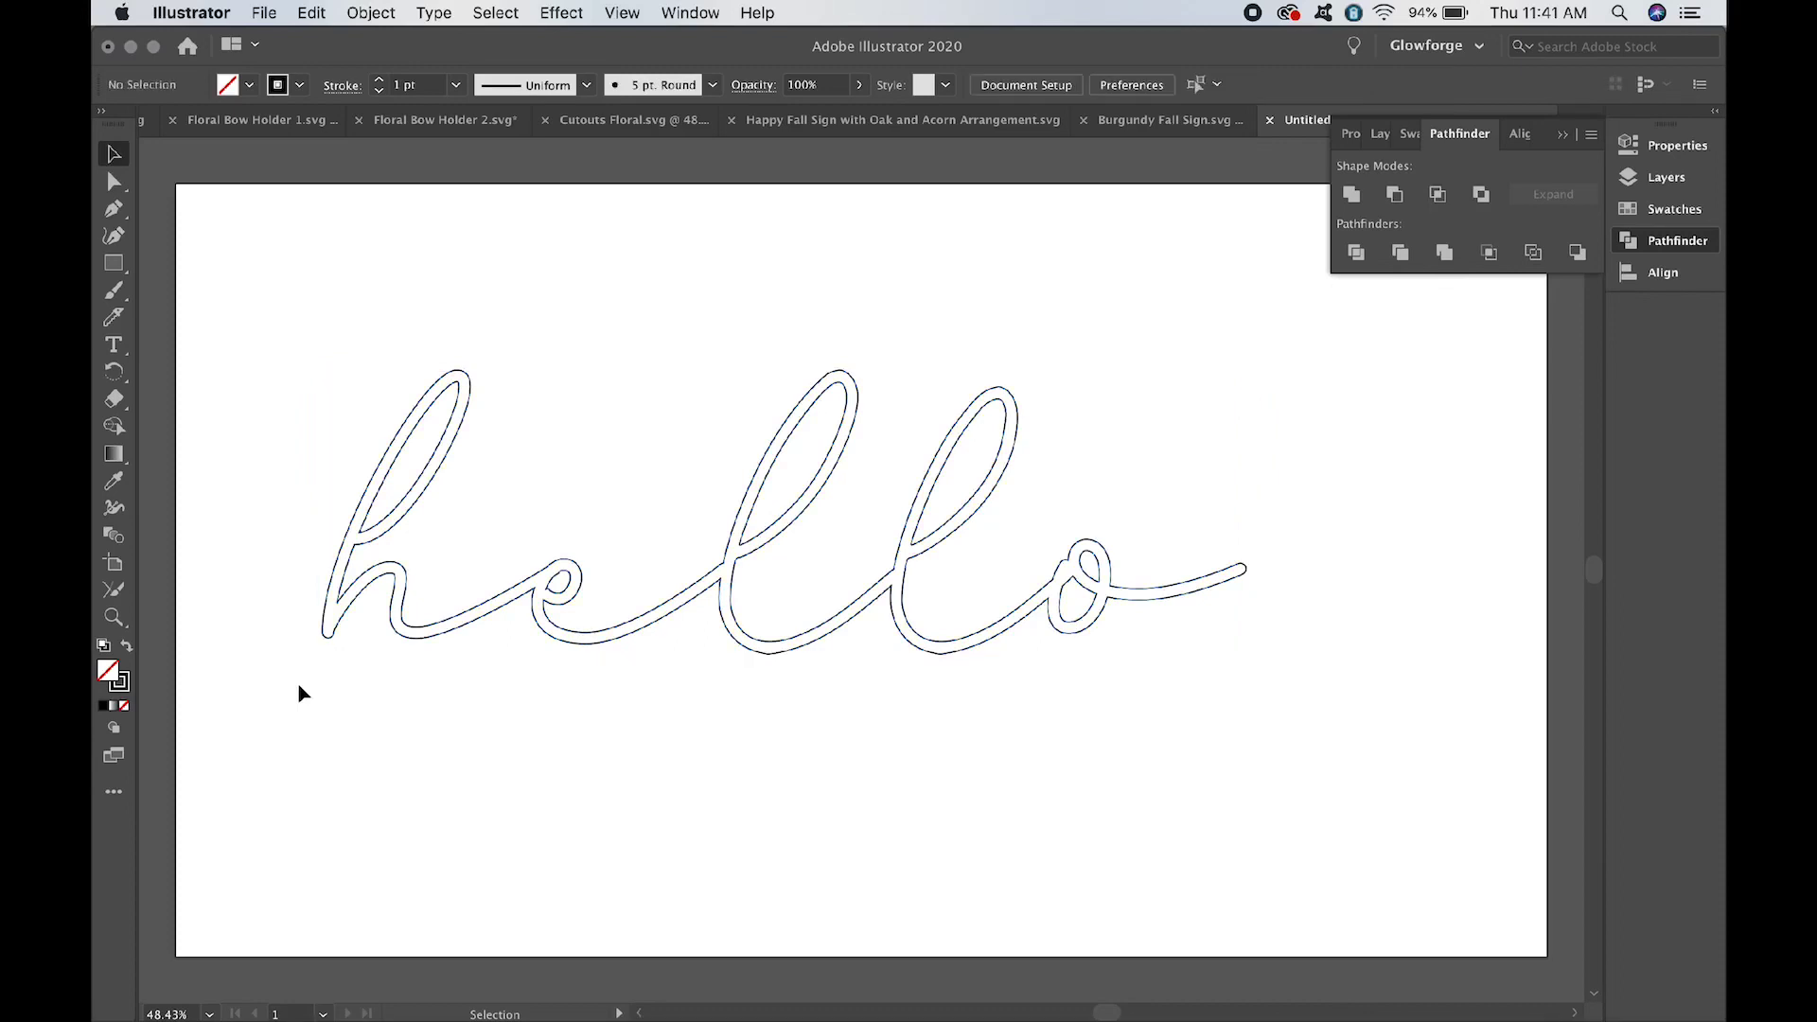
{"action": "left_click", "coordinate": [114, 181]}
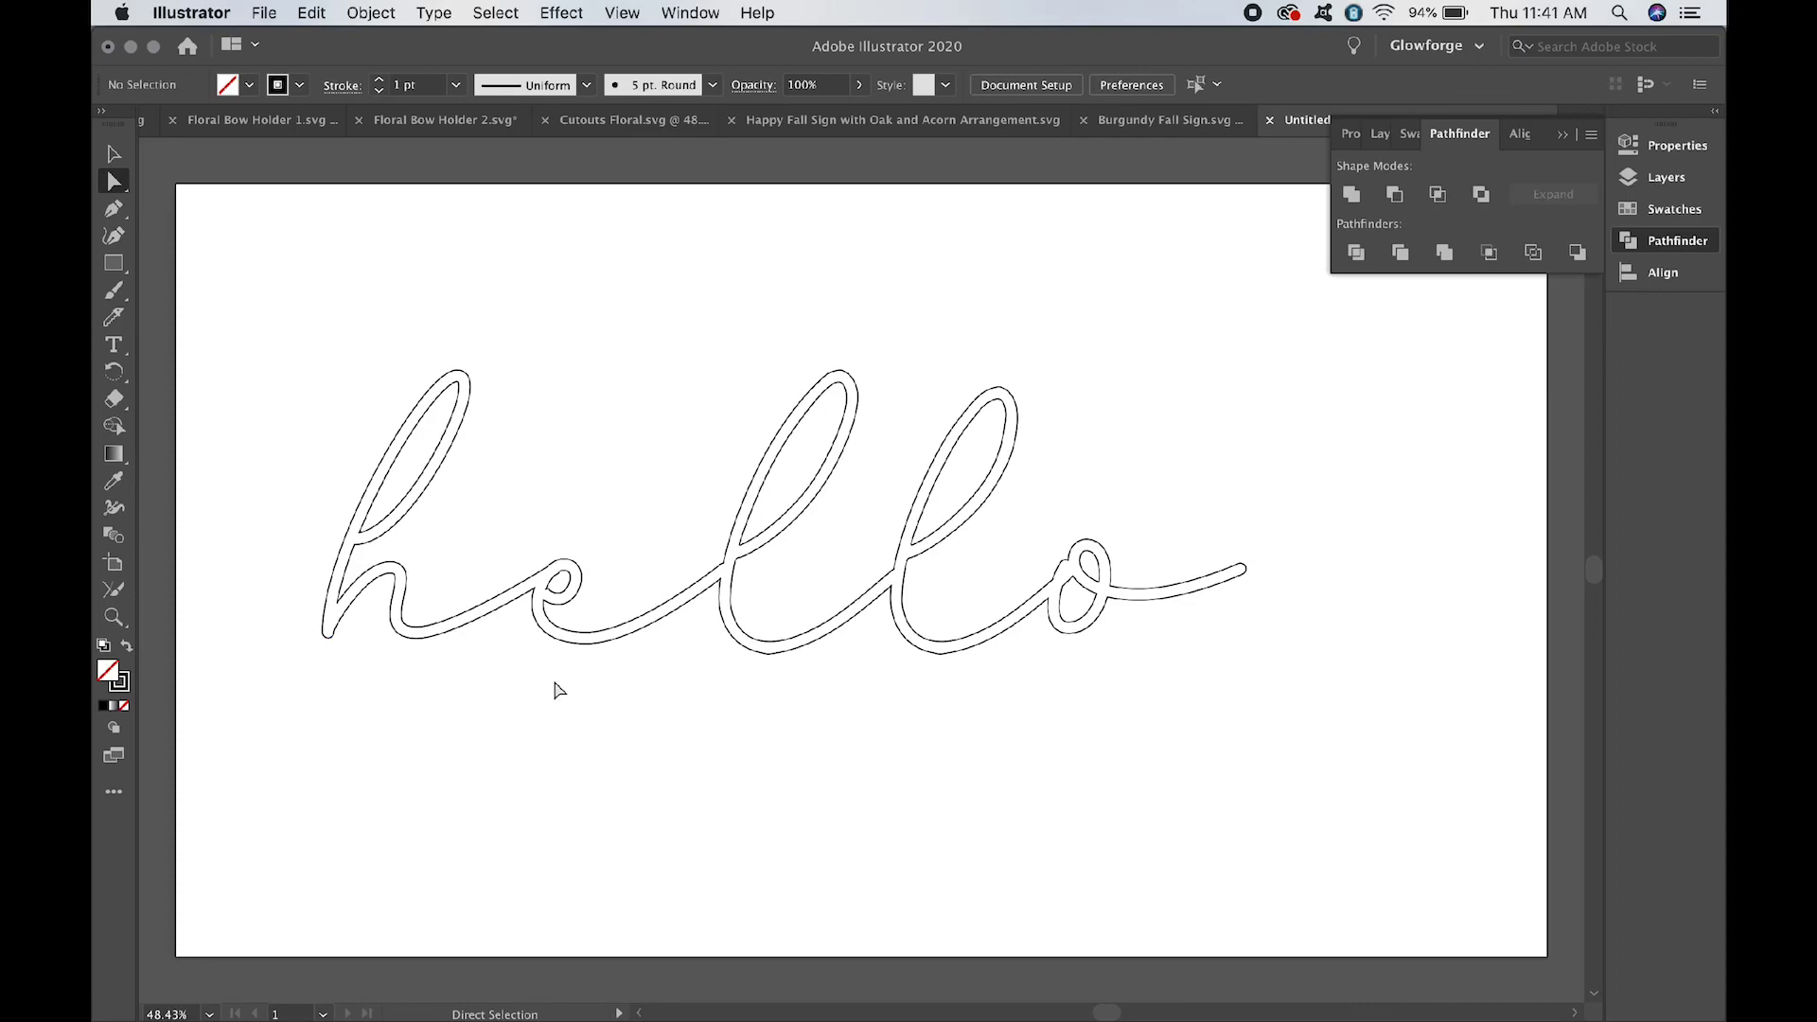
Zoom in on the e, marquee-select its small inner loop, then zoom to fit the artboard
{"action": "scroll", "coordinate": [557, 689], "scroll_direction": "up", "scroll_amount": 5}
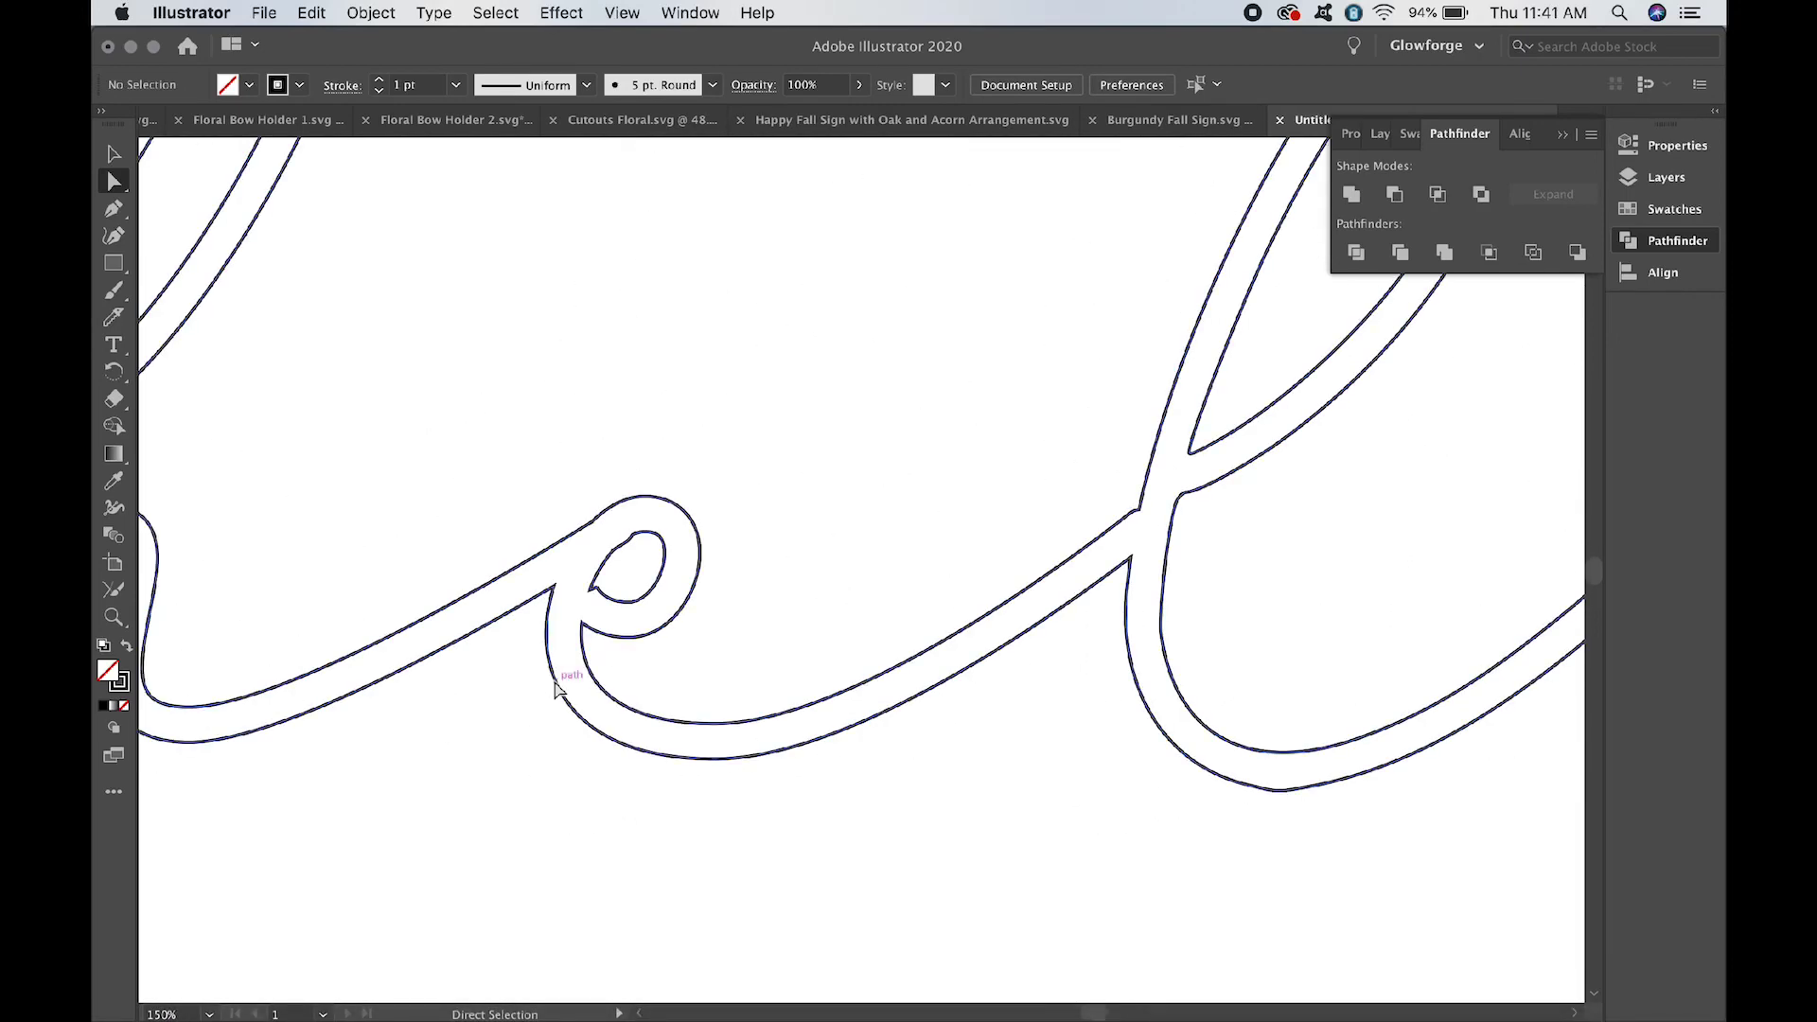
{"action": "scroll", "coordinate": [634, 623], "scroll_direction": "up", "scroll_amount": 1}
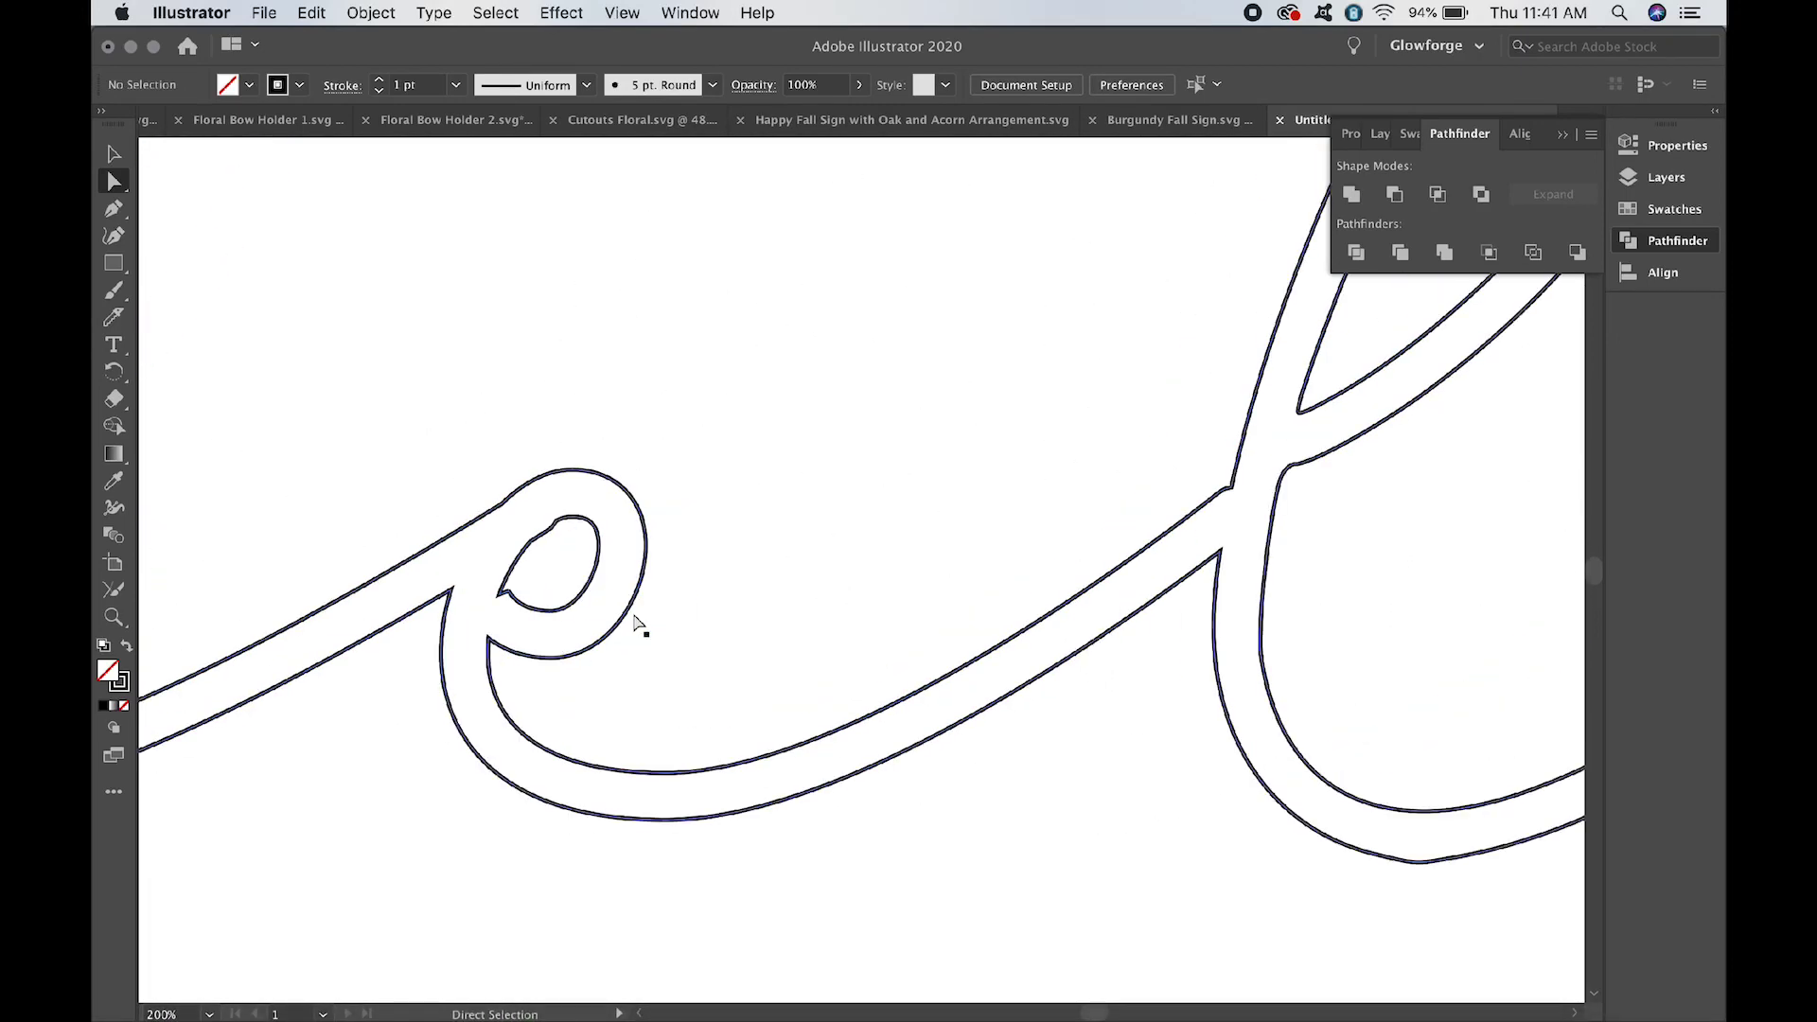
{"action": "scroll", "coordinate": [633, 623], "scroll_direction": "left", "scroll_amount": 2}
{"action": "left_click_drag", "start_coordinate": [598, 581], "coordinate": [556, 508]}
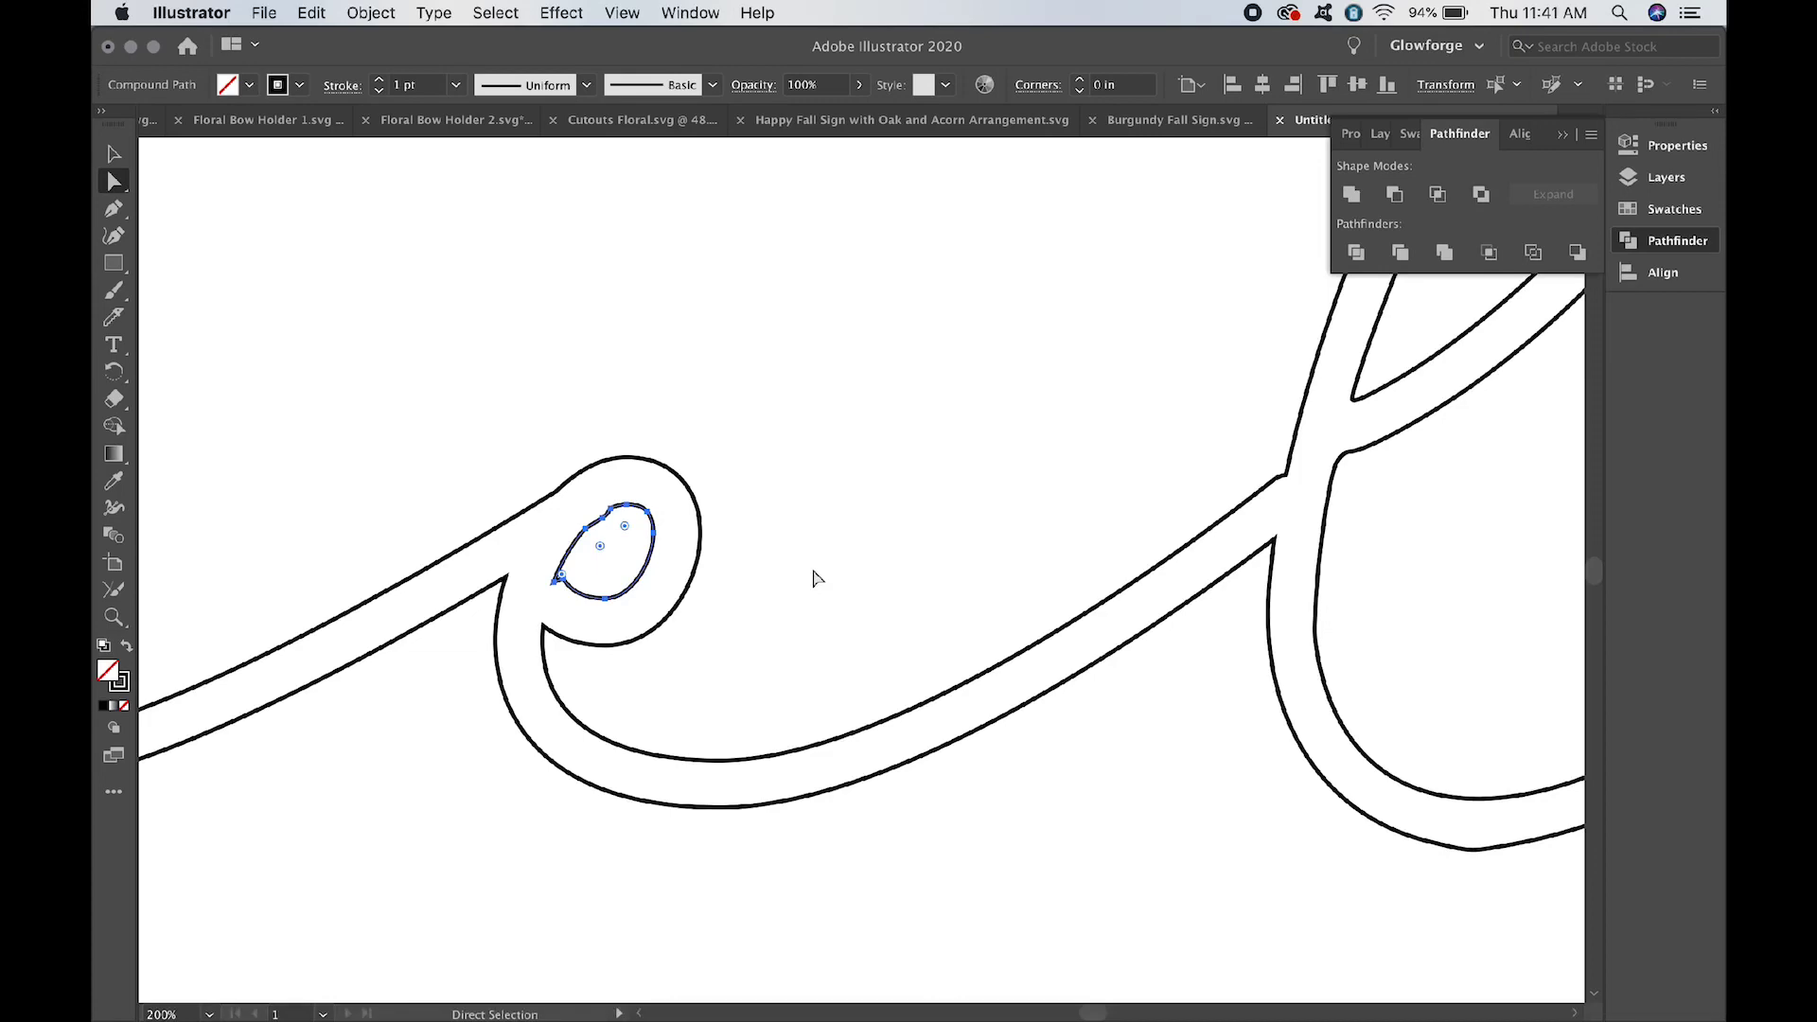
{"action": "key", "text": "super+0"}
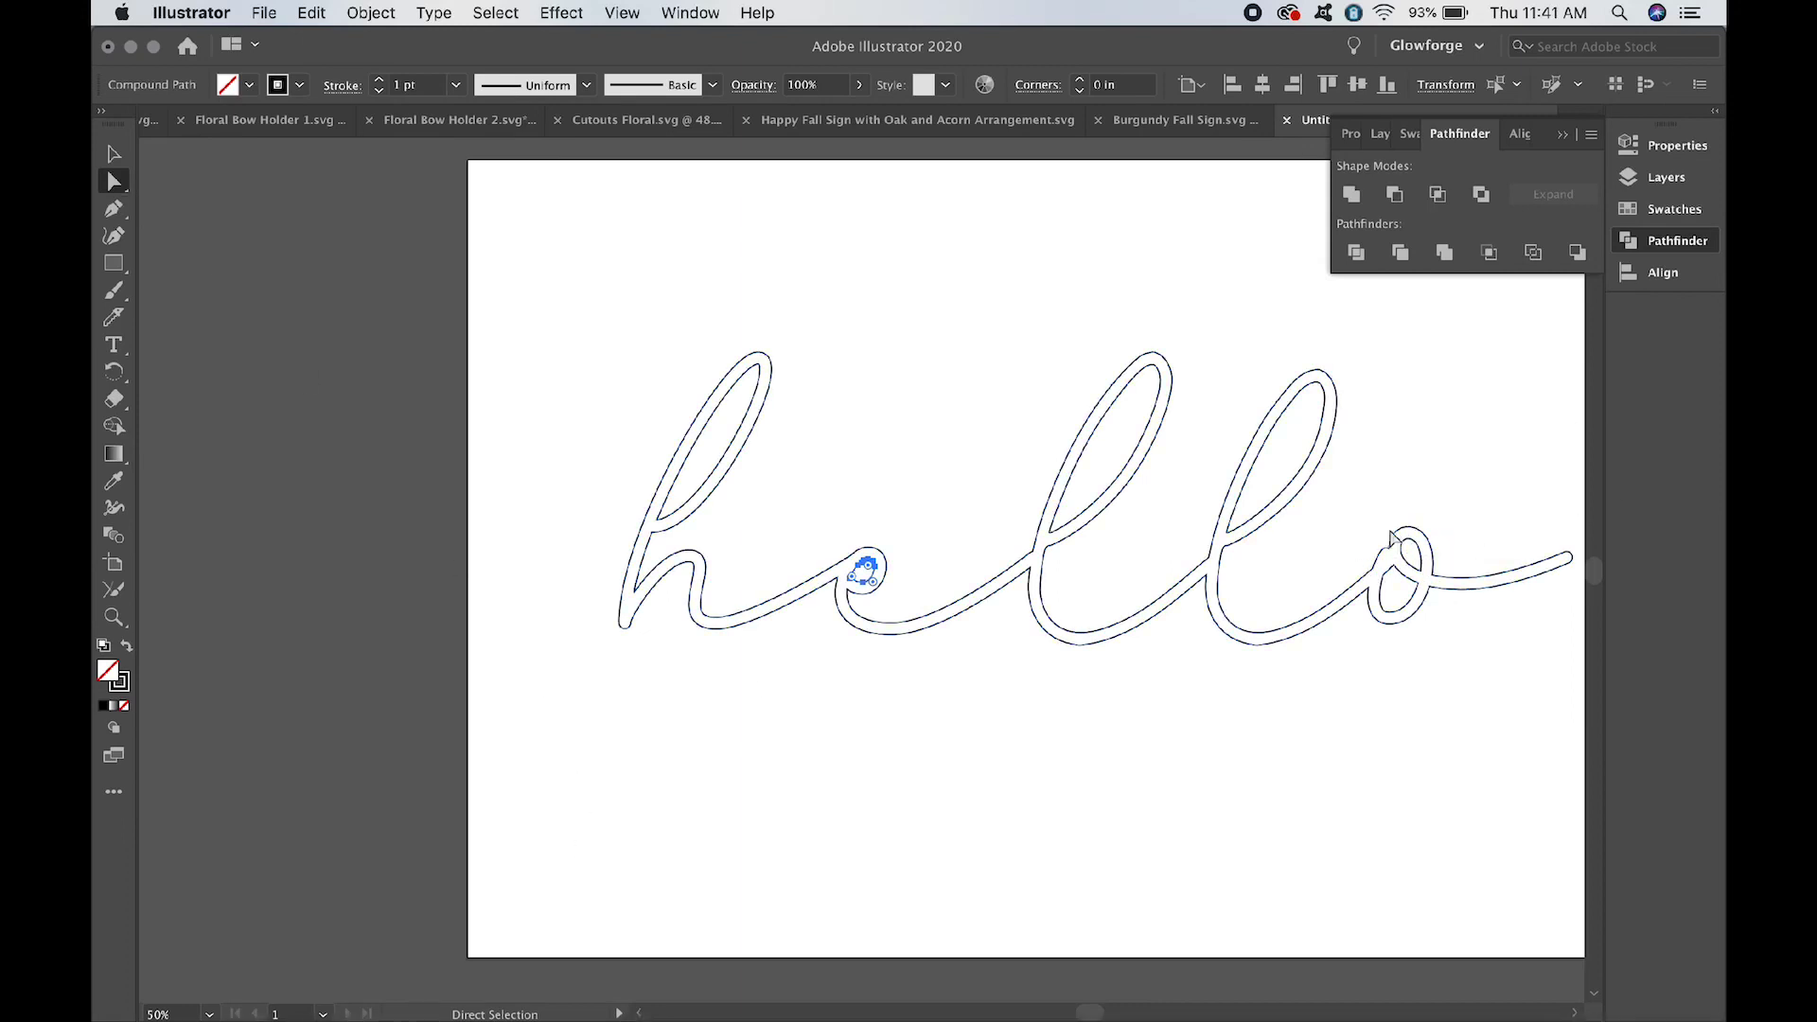
Nudge the e's inner loop down with the arrow key, deselect it, then select the hello compound path
{"action": "key", "text": "super"}
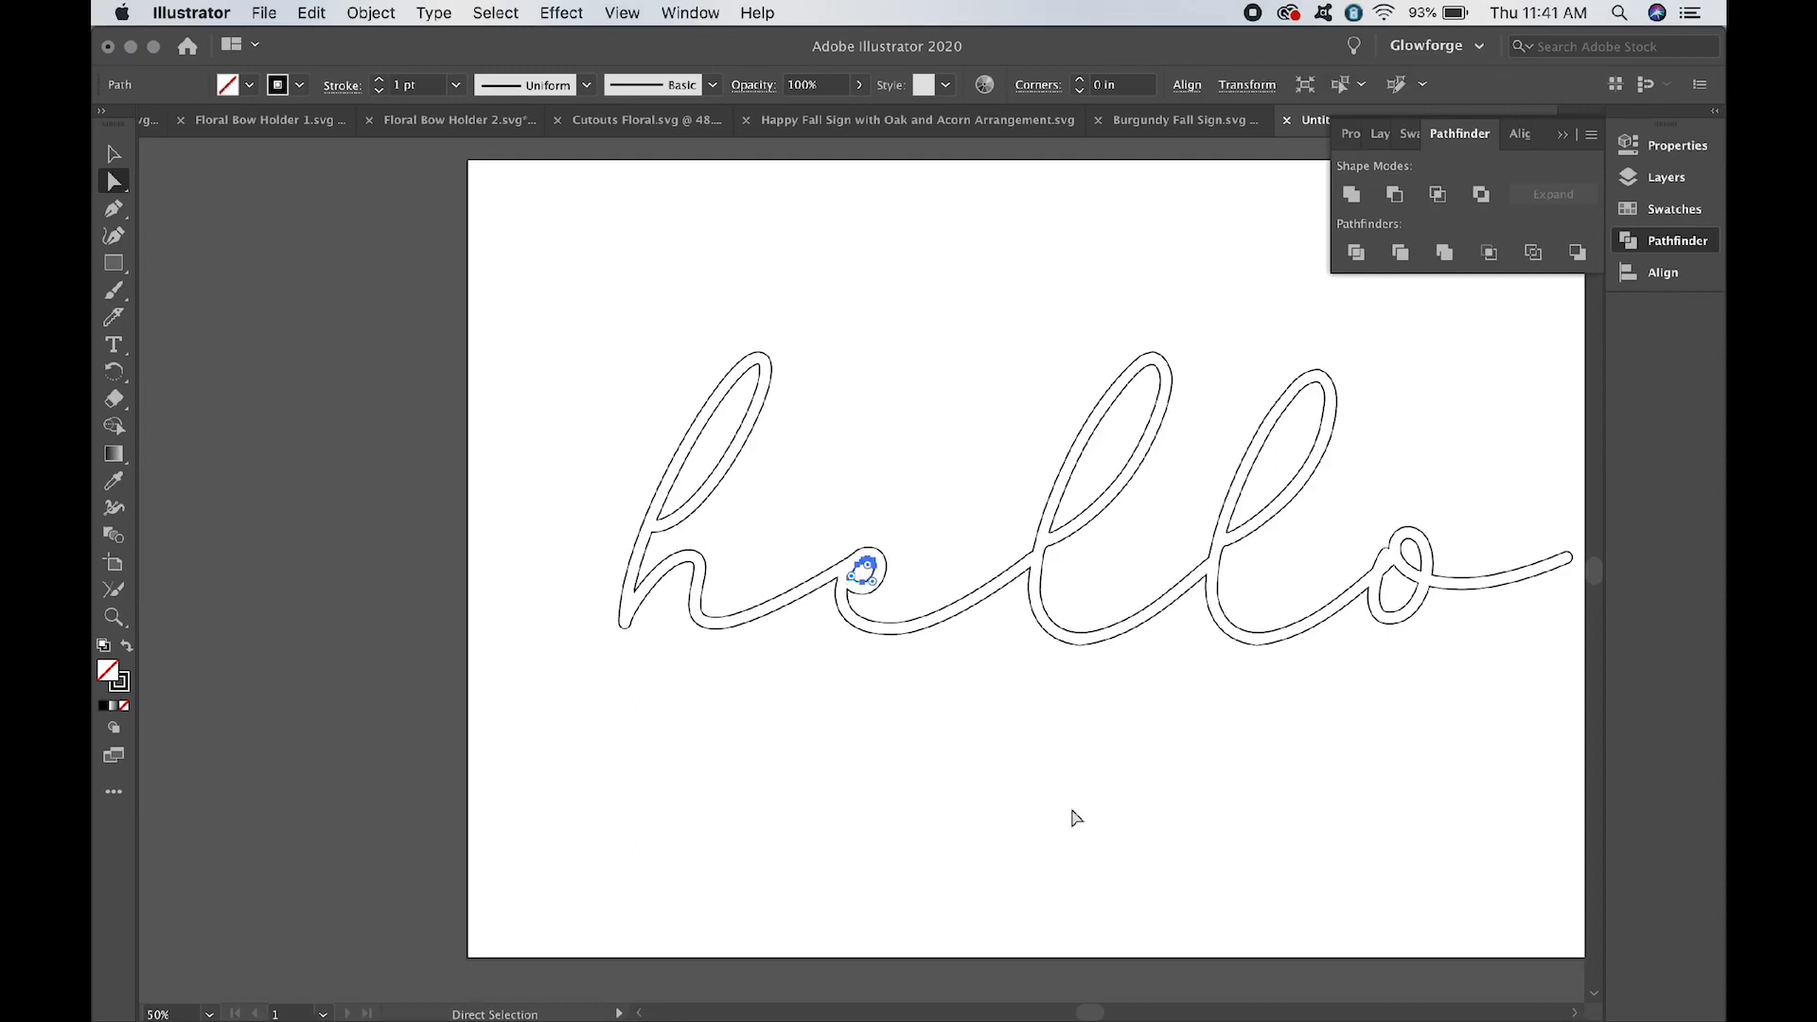
{"action": "left_click", "coordinate": [114, 153]}
{"action": "key", "text": "Down"}
{"action": "key", "text": "Down"}
{"action": "key", "text": "Down"}
{"action": "key", "text": "Down"}
{"action": "key", "text": "Down"}
{"action": "key", "text": "Down"}
{"action": "key", "text": "Down"}
{"action": "key", "text": "Down"}
{"action": "key", "text": "Down"}
{"action": "key", "text": "Down"}
{"action": "key", "text": "Down"}
{"action": "key", "text": "Down"}
{"action": "key", "text": "Down"}
{"action": "key", "text": "Down"}
{"action": "key", "text": "Down"}
{"action": "key", "text": "Down"}
{"action": "key", "text": "Down"}
{"action": "key", "text": "Down"}
{"action": "key", "text": "Down"}
{"action": "key", "text": "Down"}
{"action": "key", "text": "Down"}
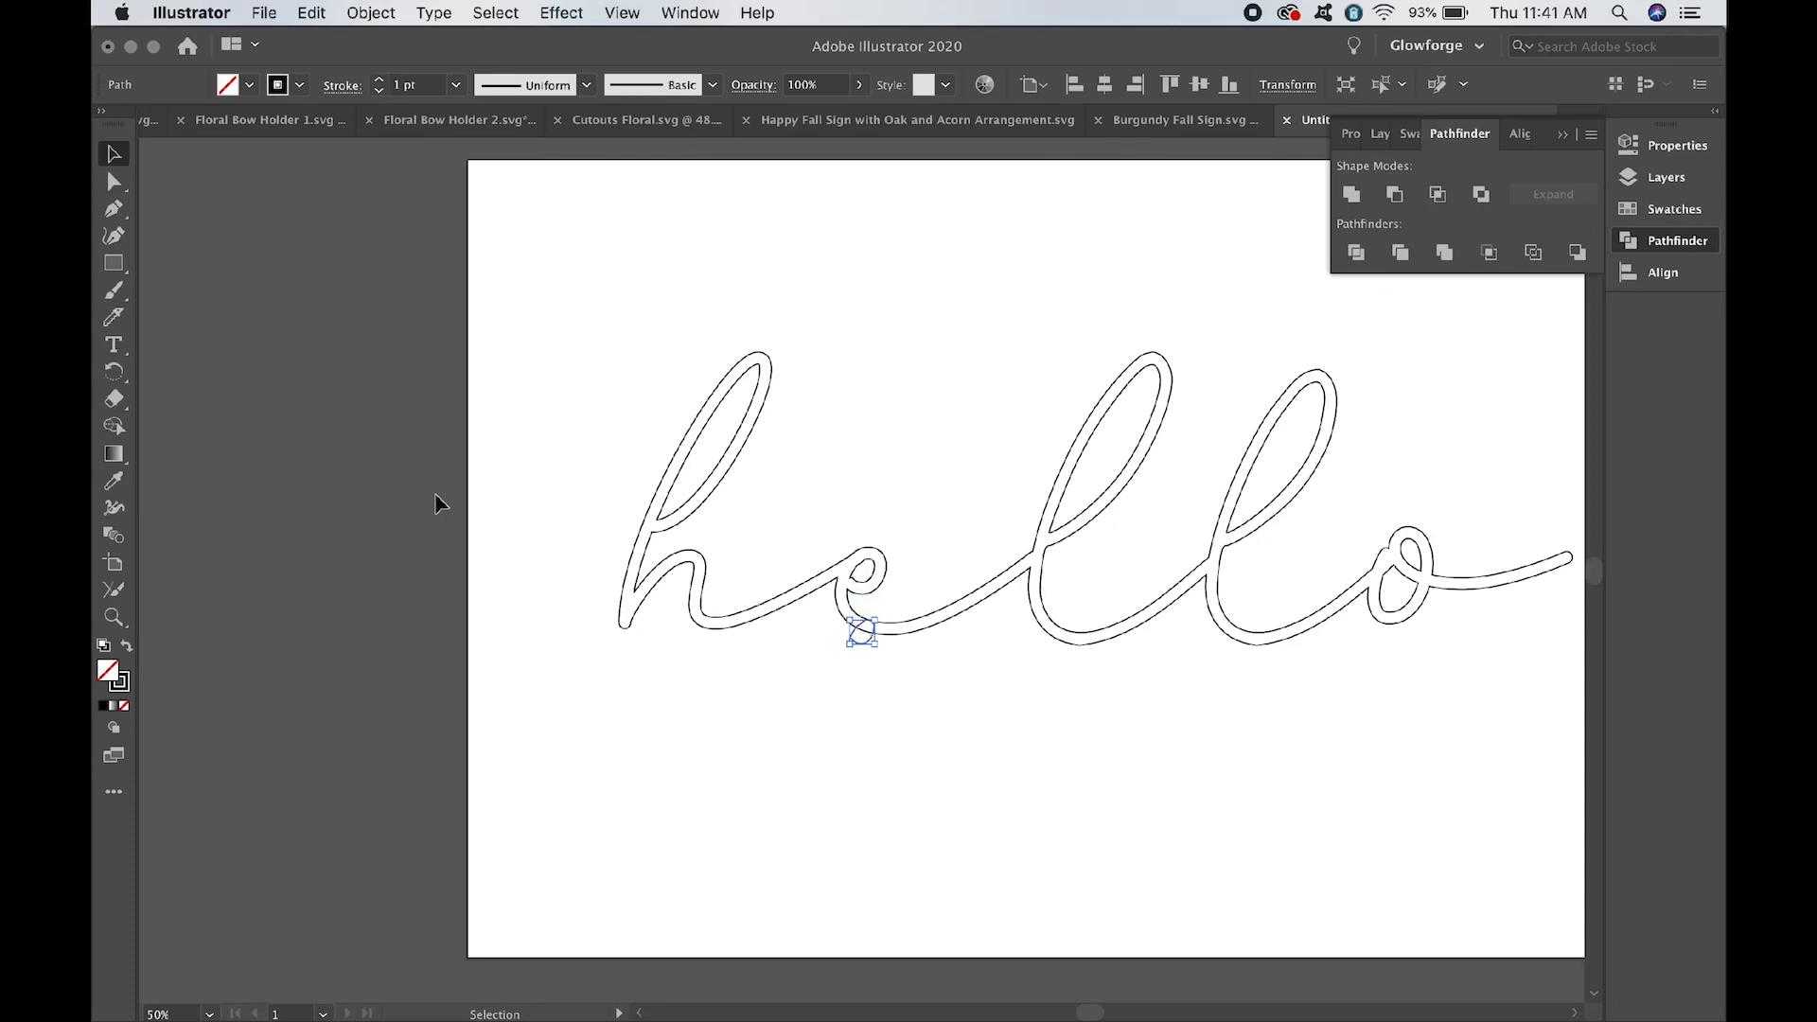
{"action": "left_click", "coordinate": [436, 502]}
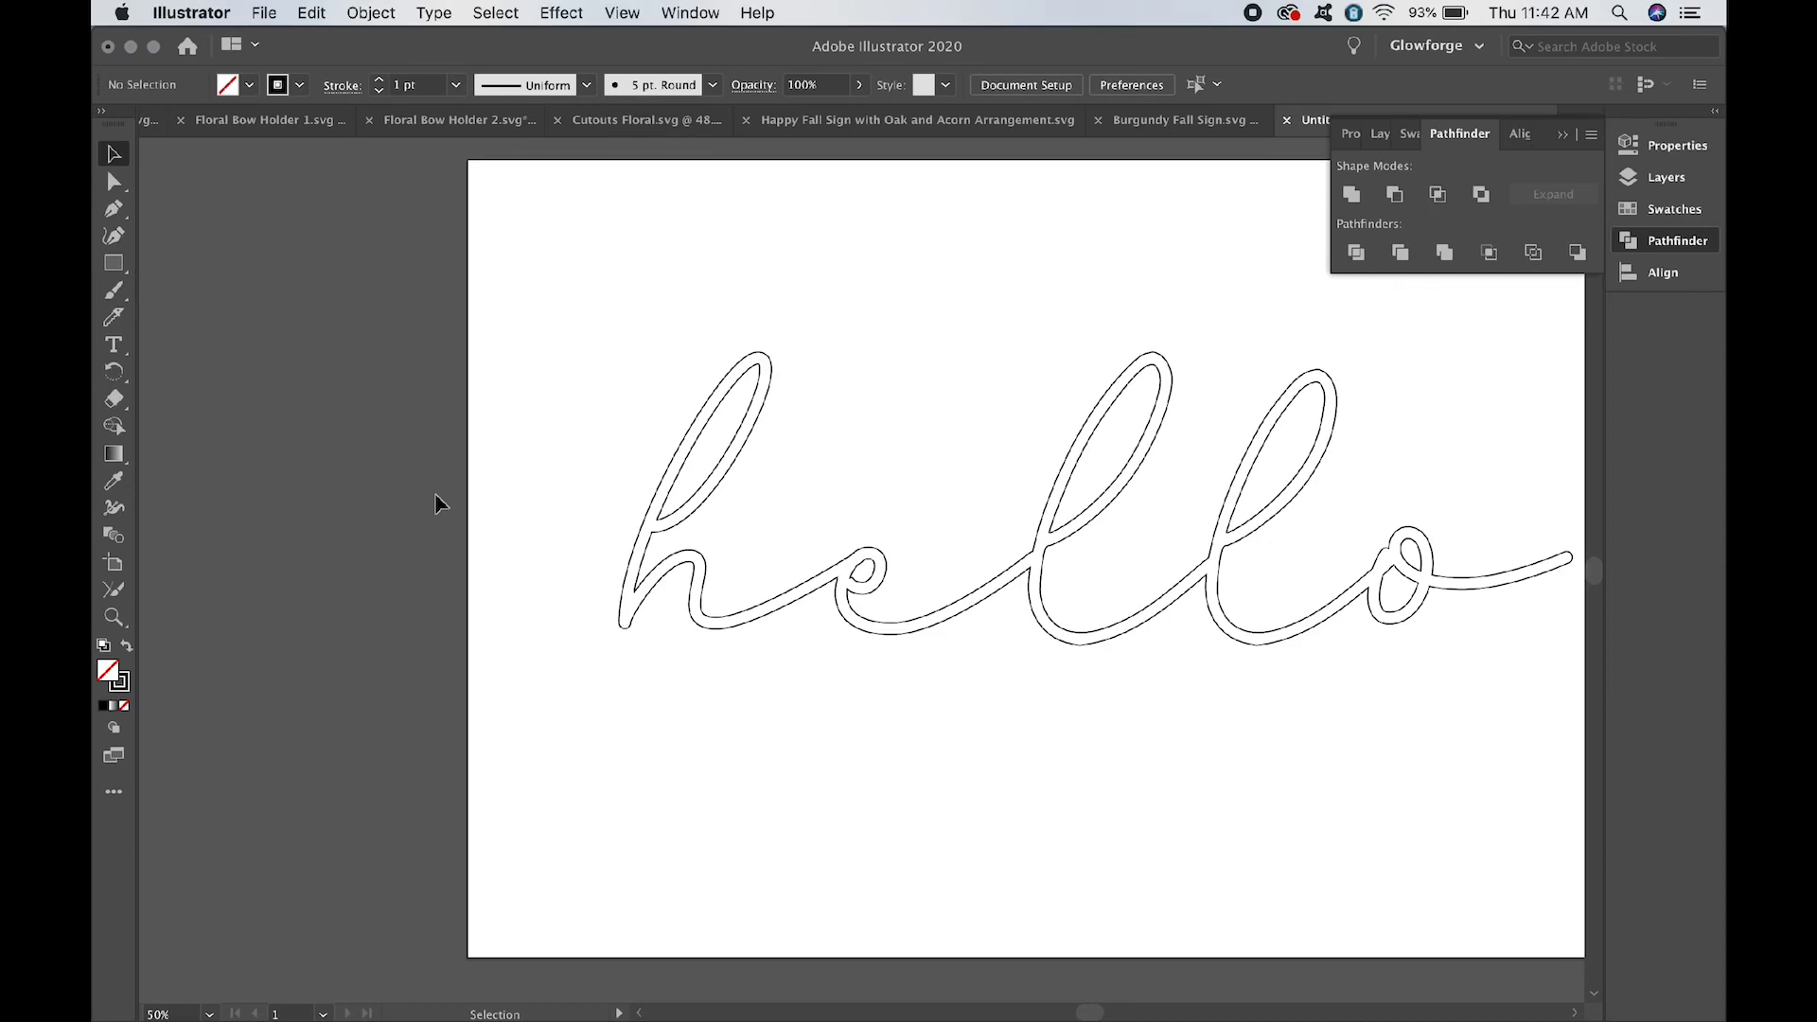
{"action": "left_click", "coordinate": [626, 600]}
Restore hello's solid black fill and apply a 0.1 in Offset Path
{"action": "left_click", "coordinate": [128, 648]}
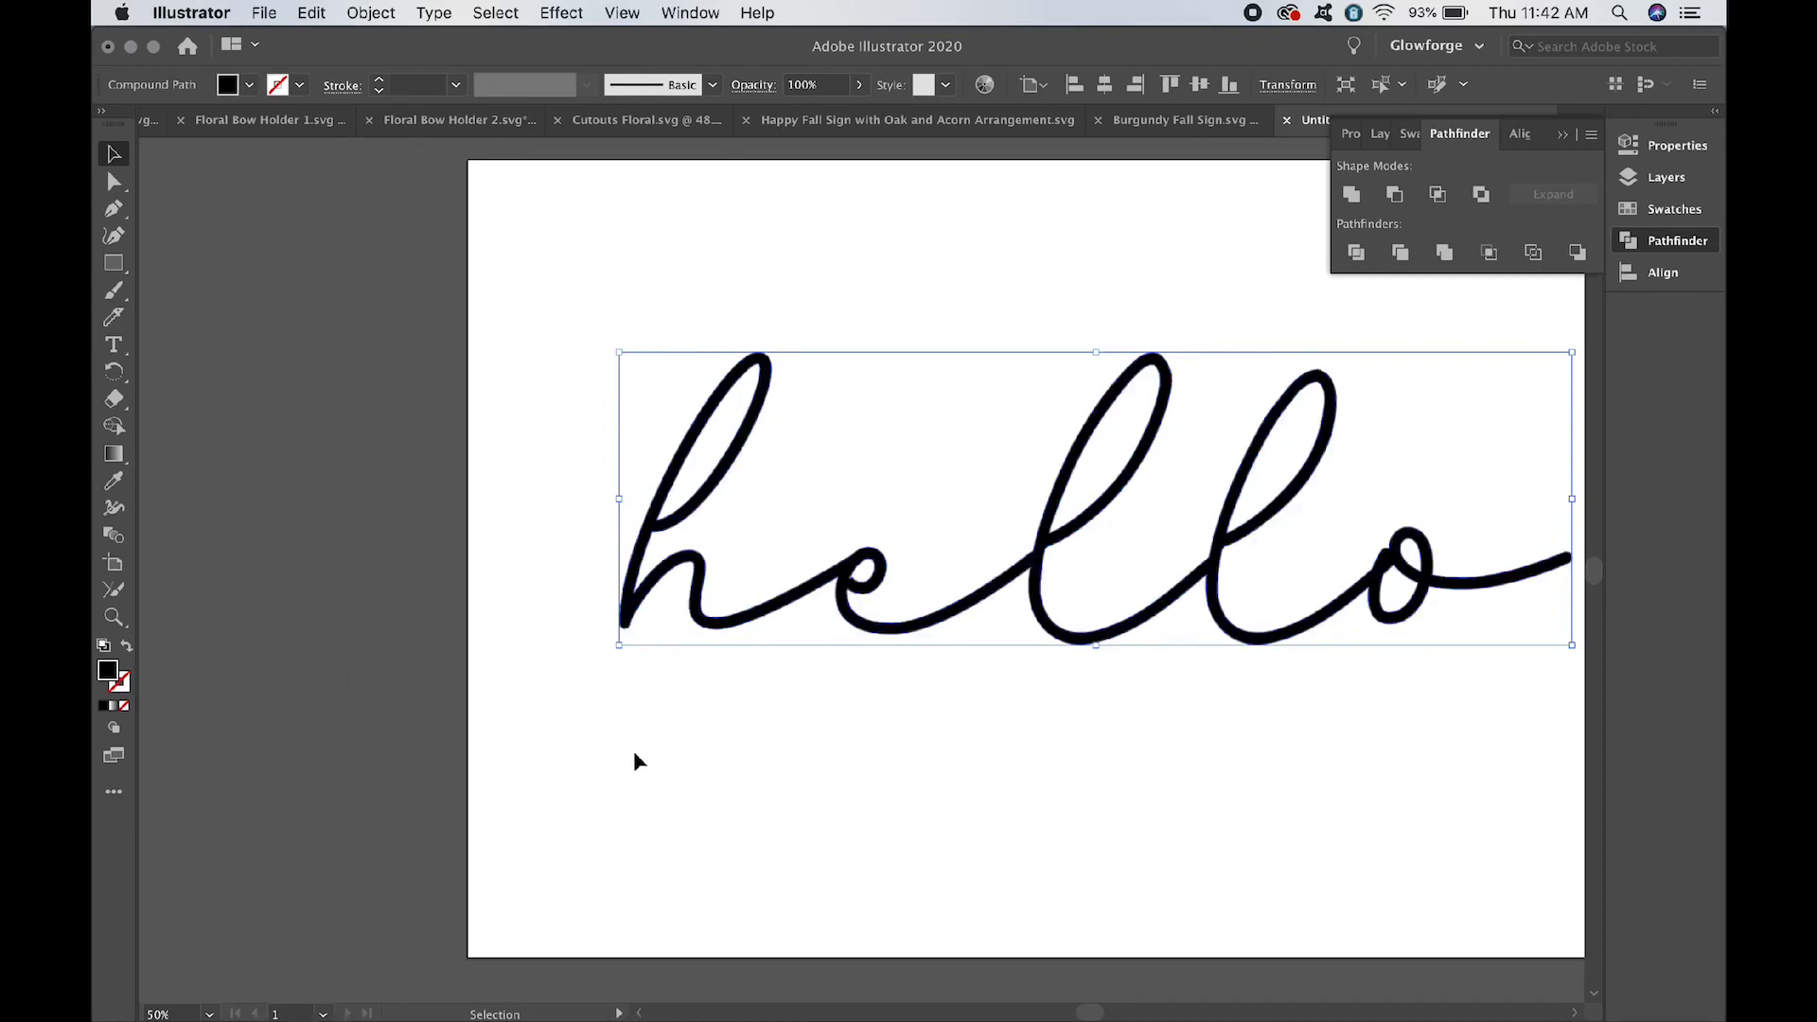
{"action": "left_click", "coordinate": [370, 12]}
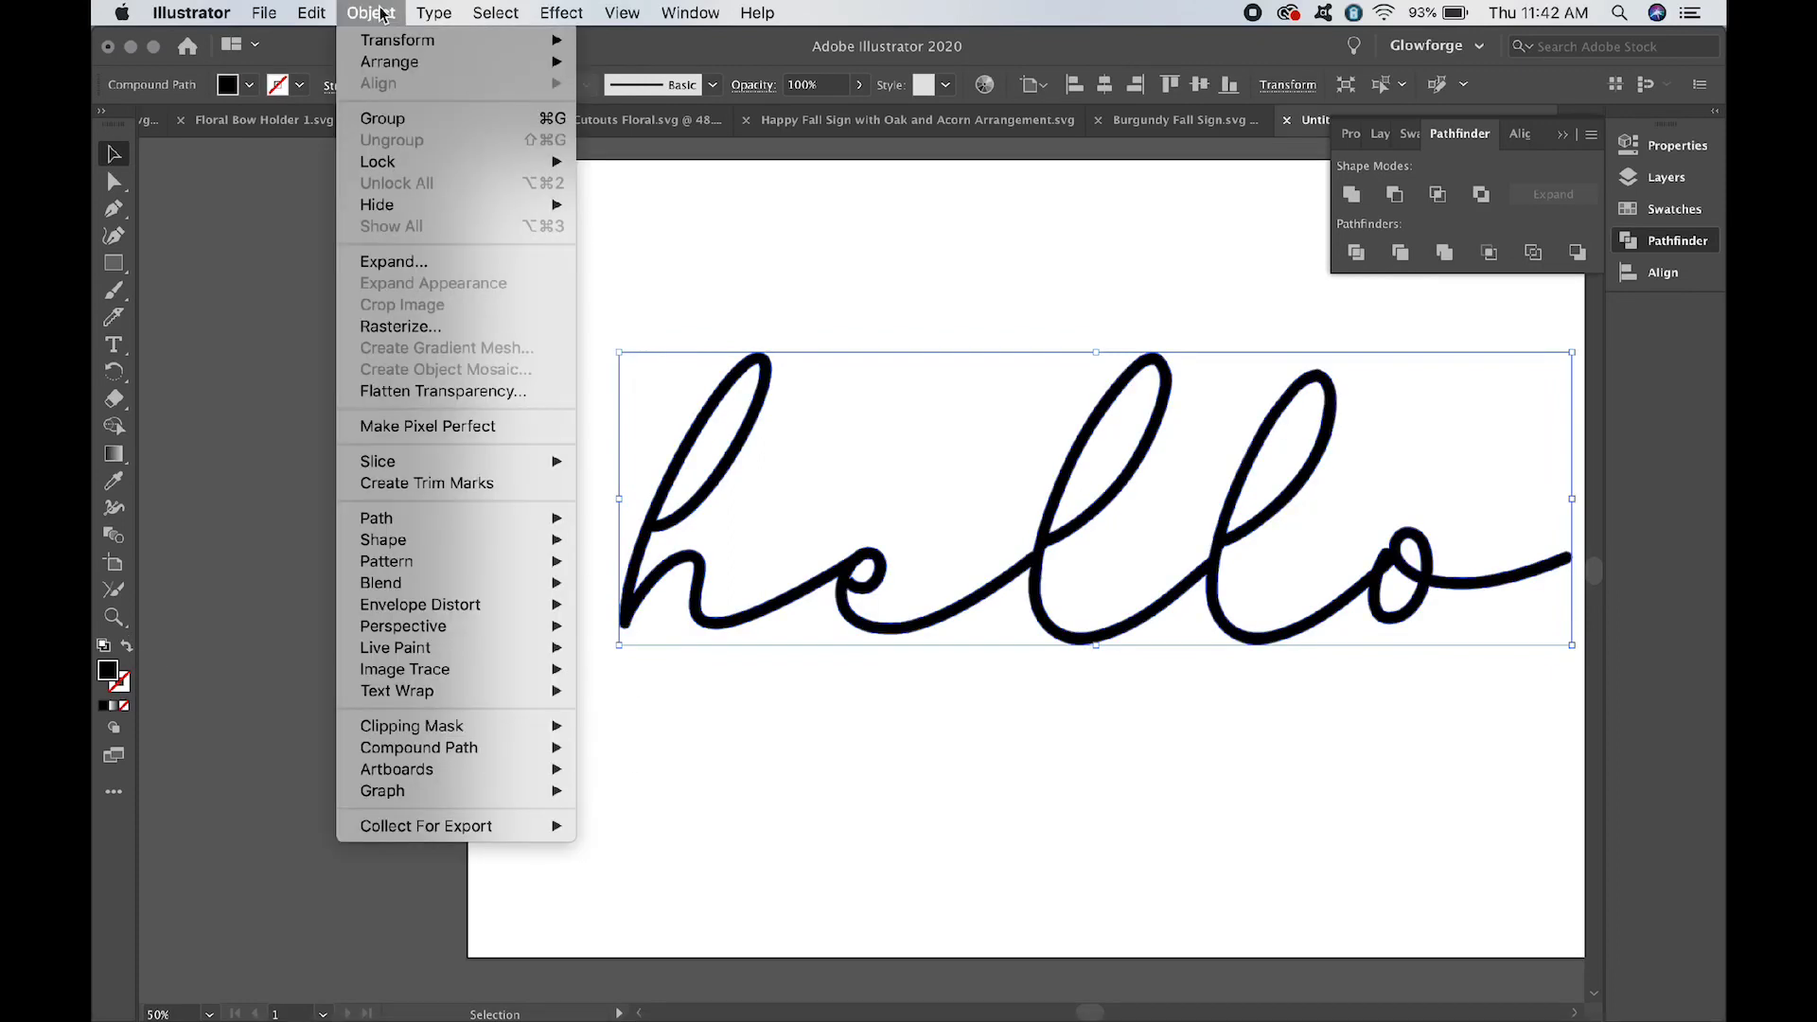
{"action": "mouse_move", "coordinate": [544, 521]}
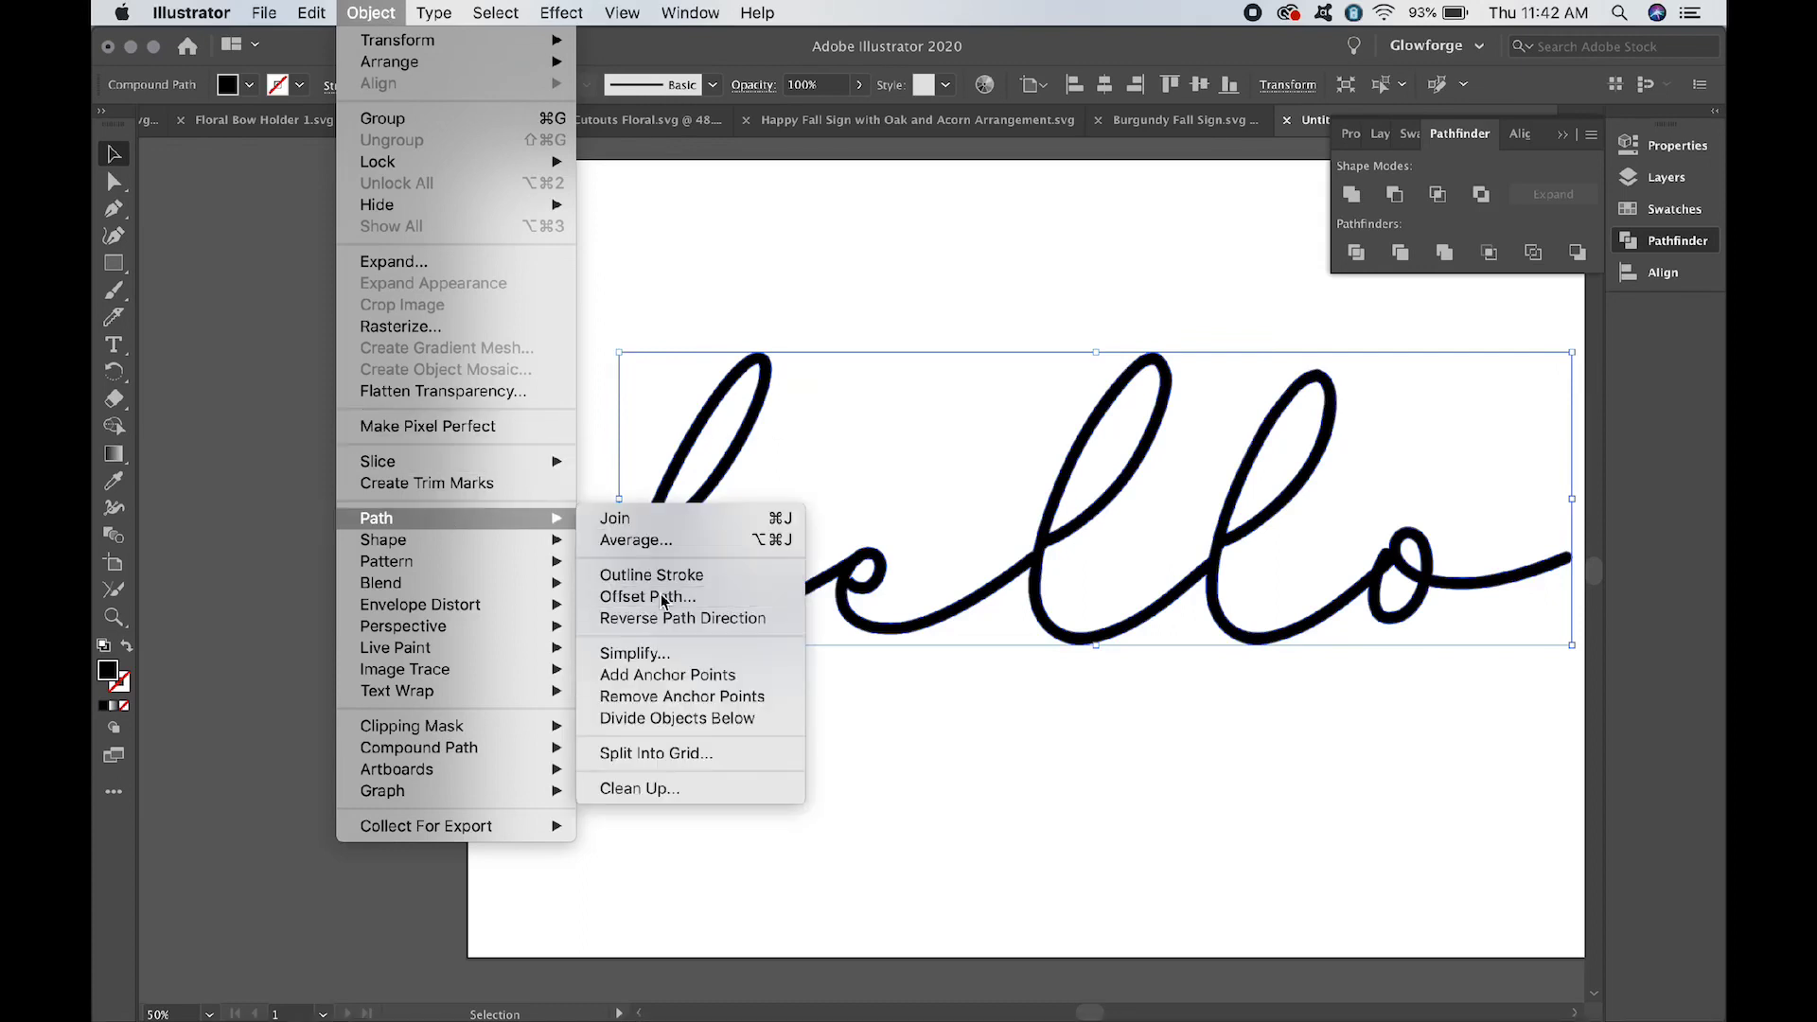
{"action": "left_click", "coordinate": [662, 596]}
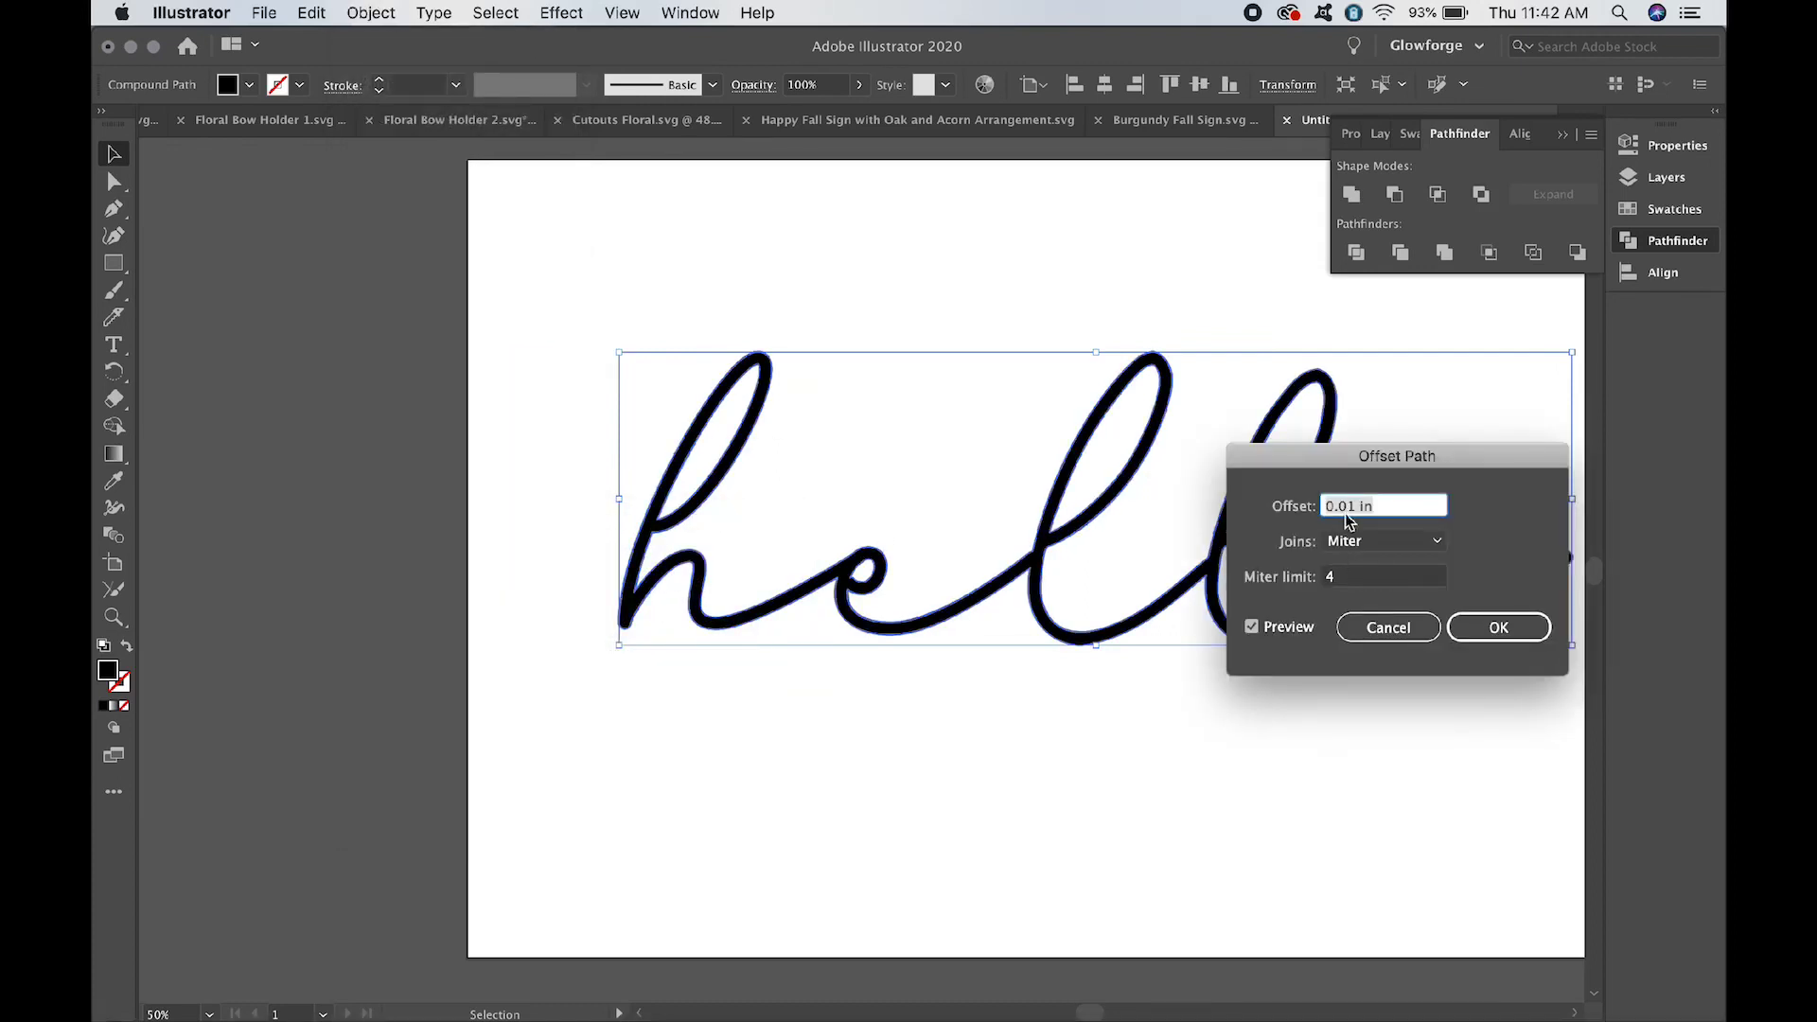
{"action": "left_click", "coordinate": [1394, 504]}
{"action": "key", "text": "BackSpace"}
{"action": "left_click", "coordinate": [1376, 508]}
{"action": "left_click", "coordinate": [1367, 580]}
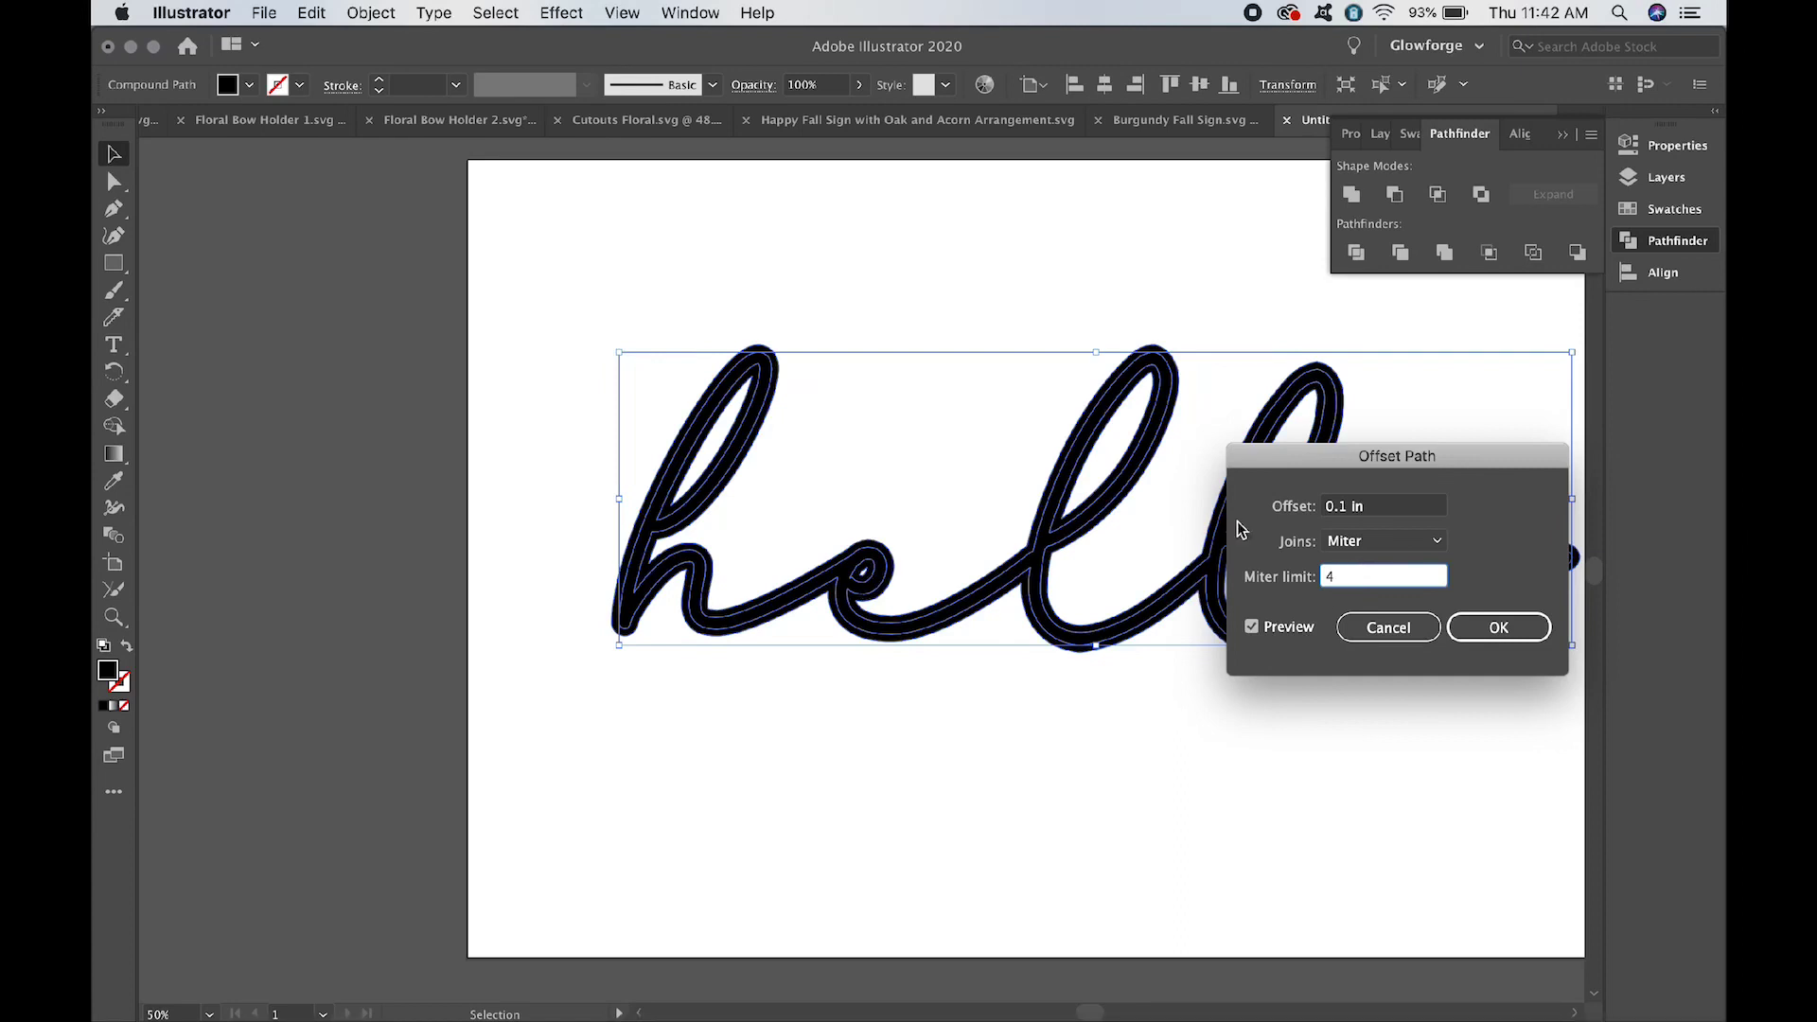
{"action": "left_click", "coordinate": [1483, 630]}
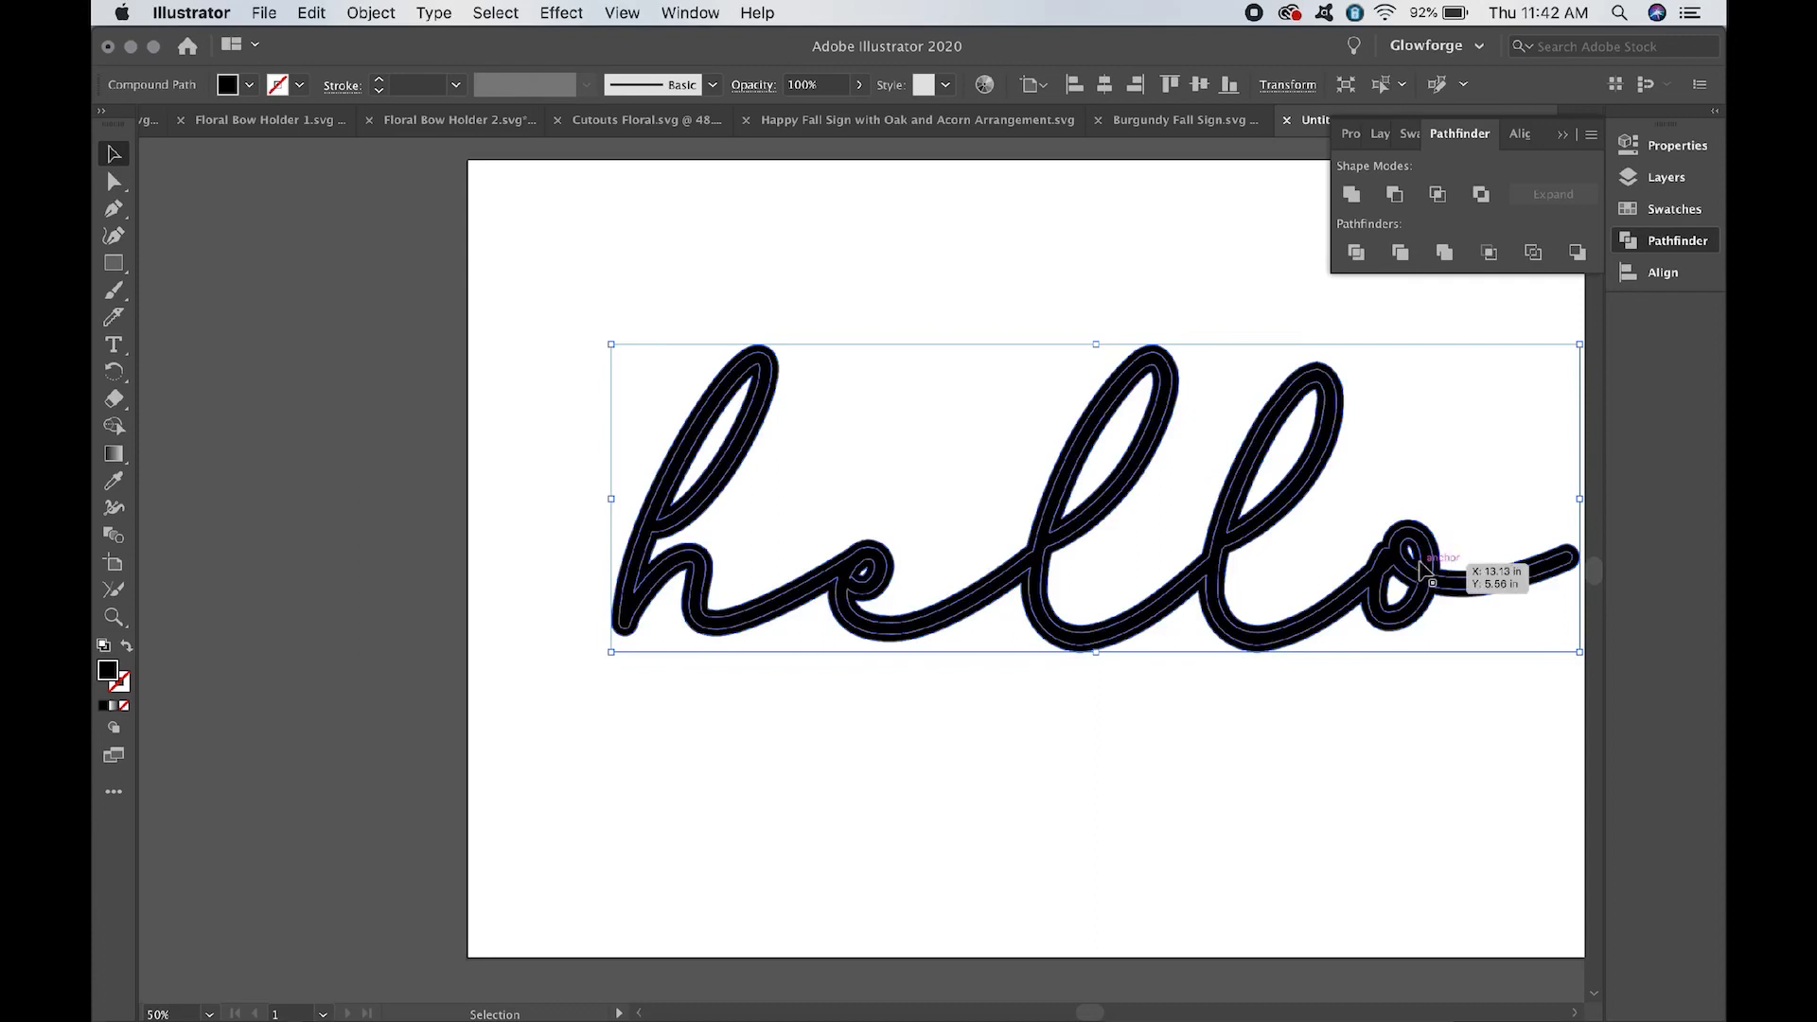
In the Layers panel, expand Layer 1 and delete the outlined <Compound Path> copy of hello
{"action": "left_click", "coordinate": [1671, 180]}
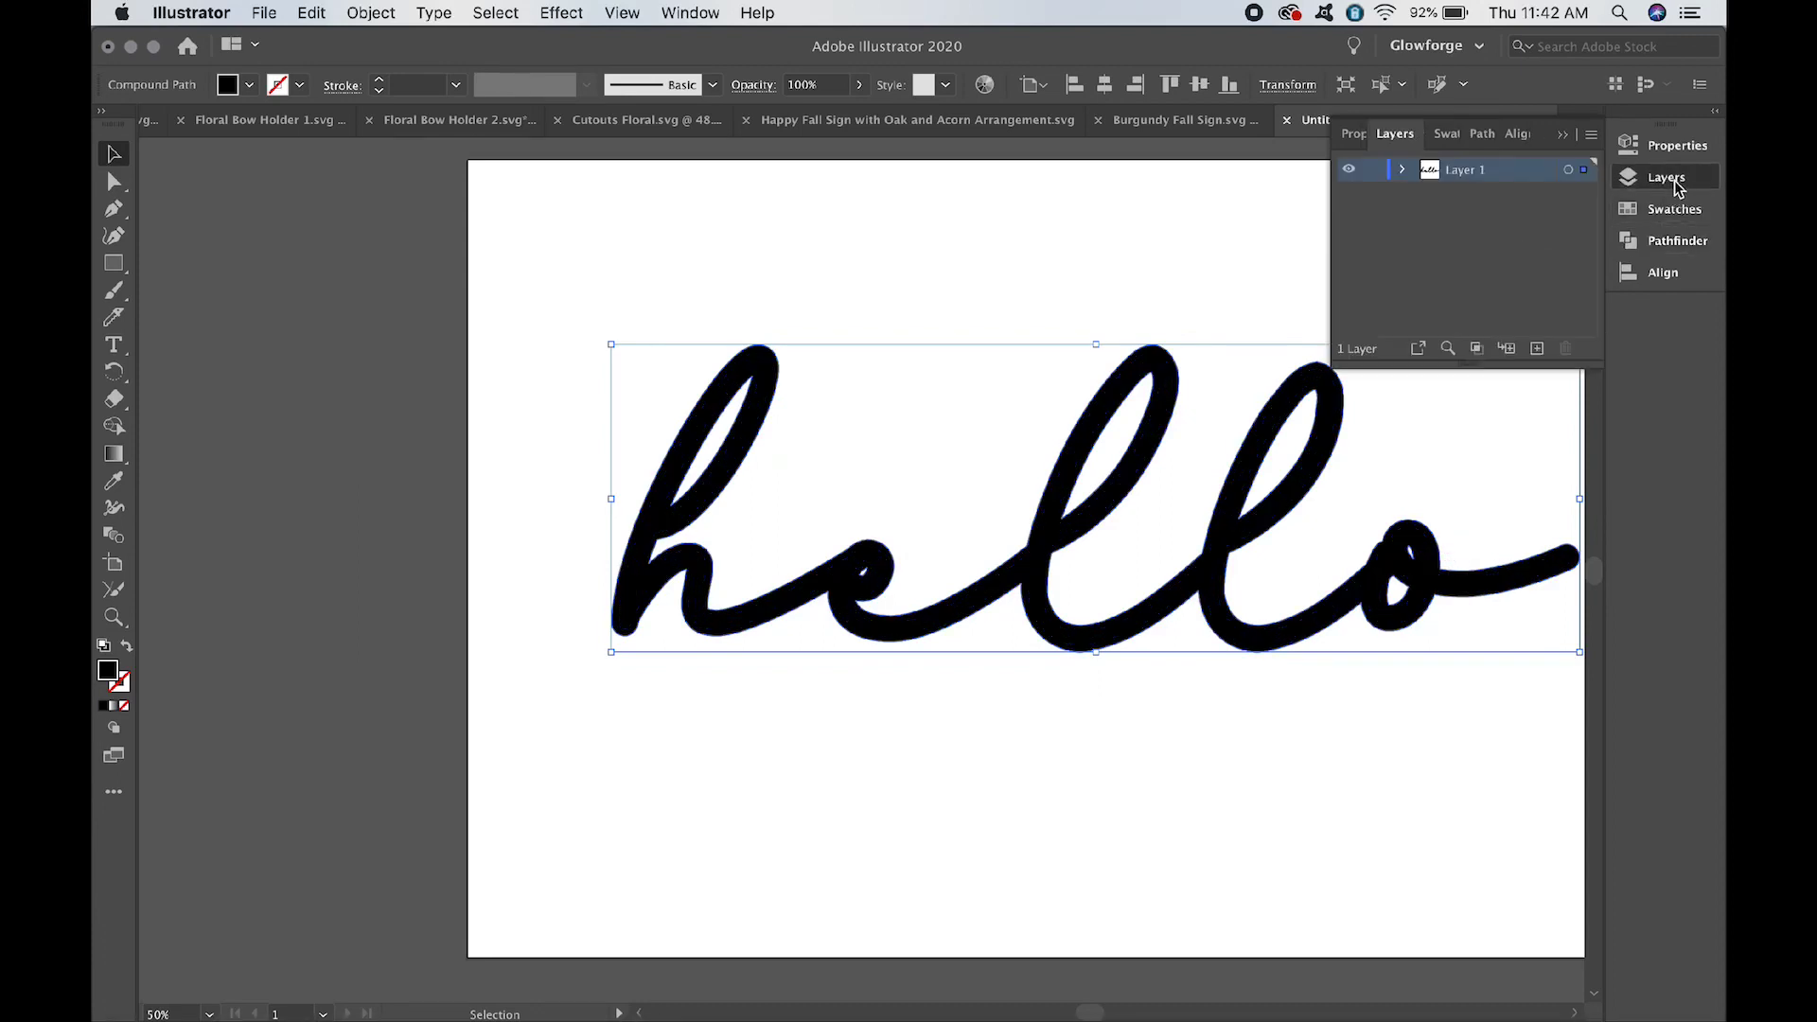
{"action": "left_click", "coordinate": [1402, 170]}
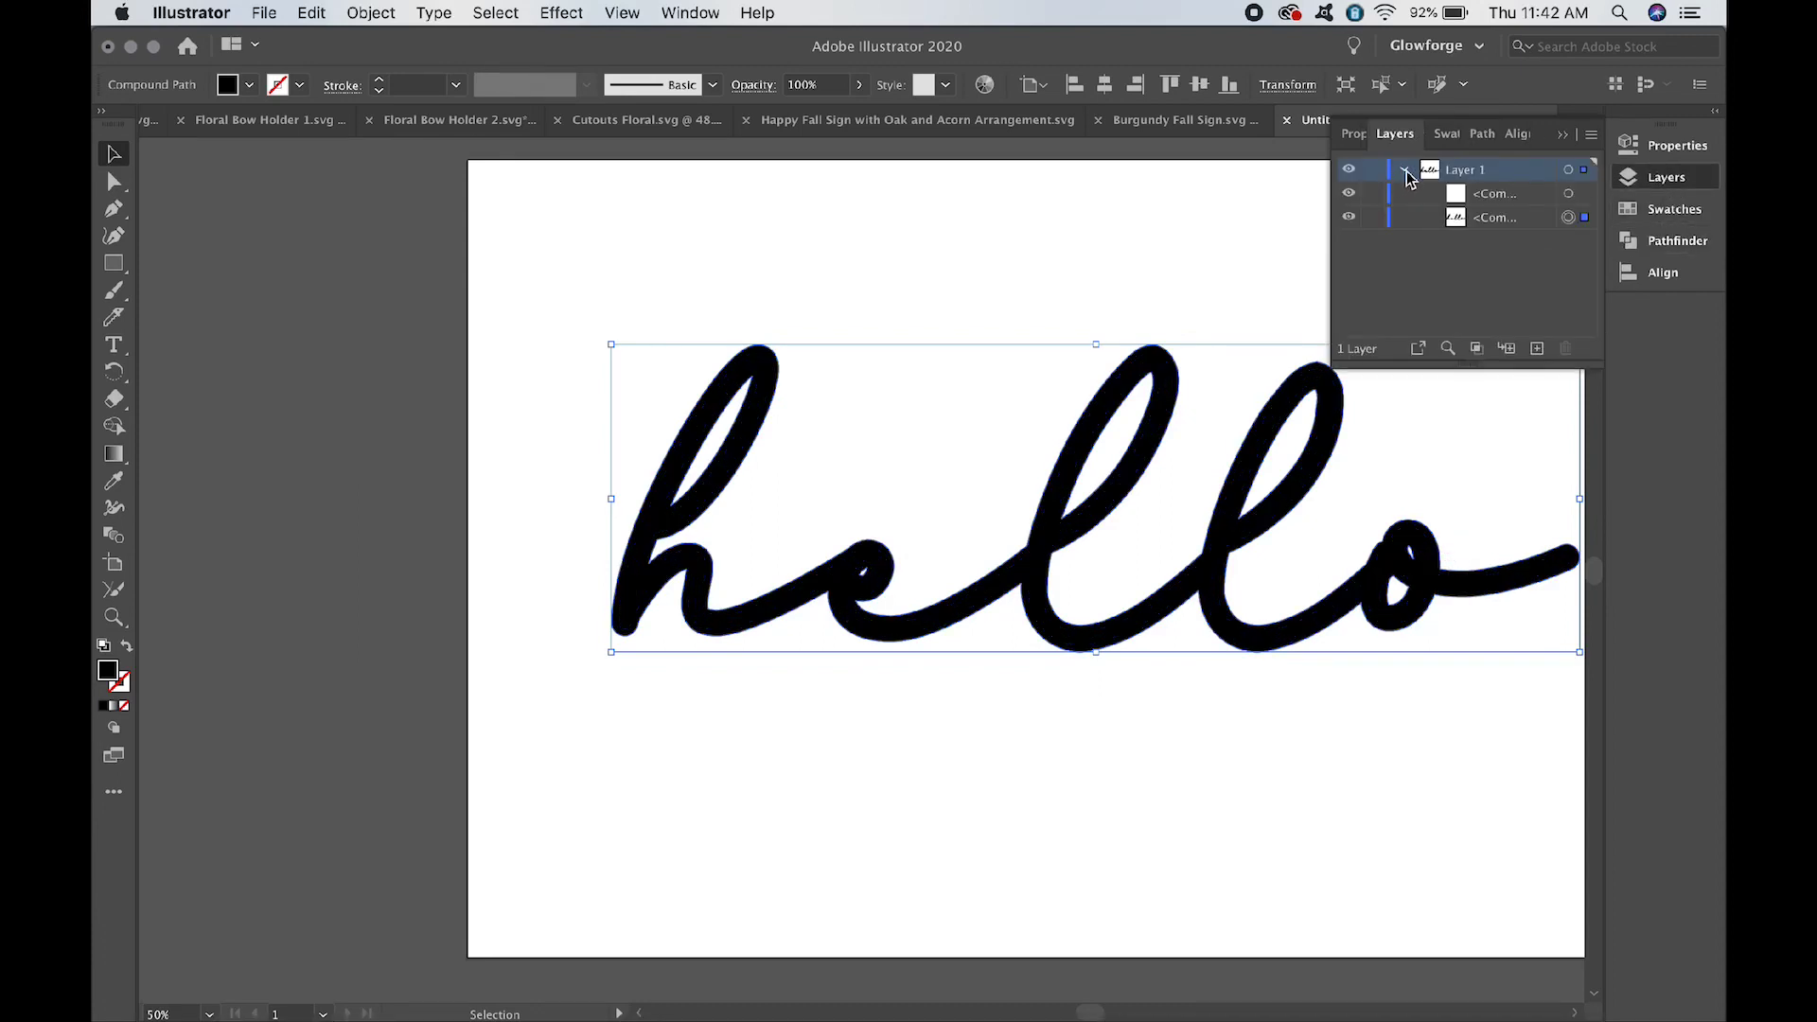
{"action": "left_click", "coordinate": [1585, 195]}
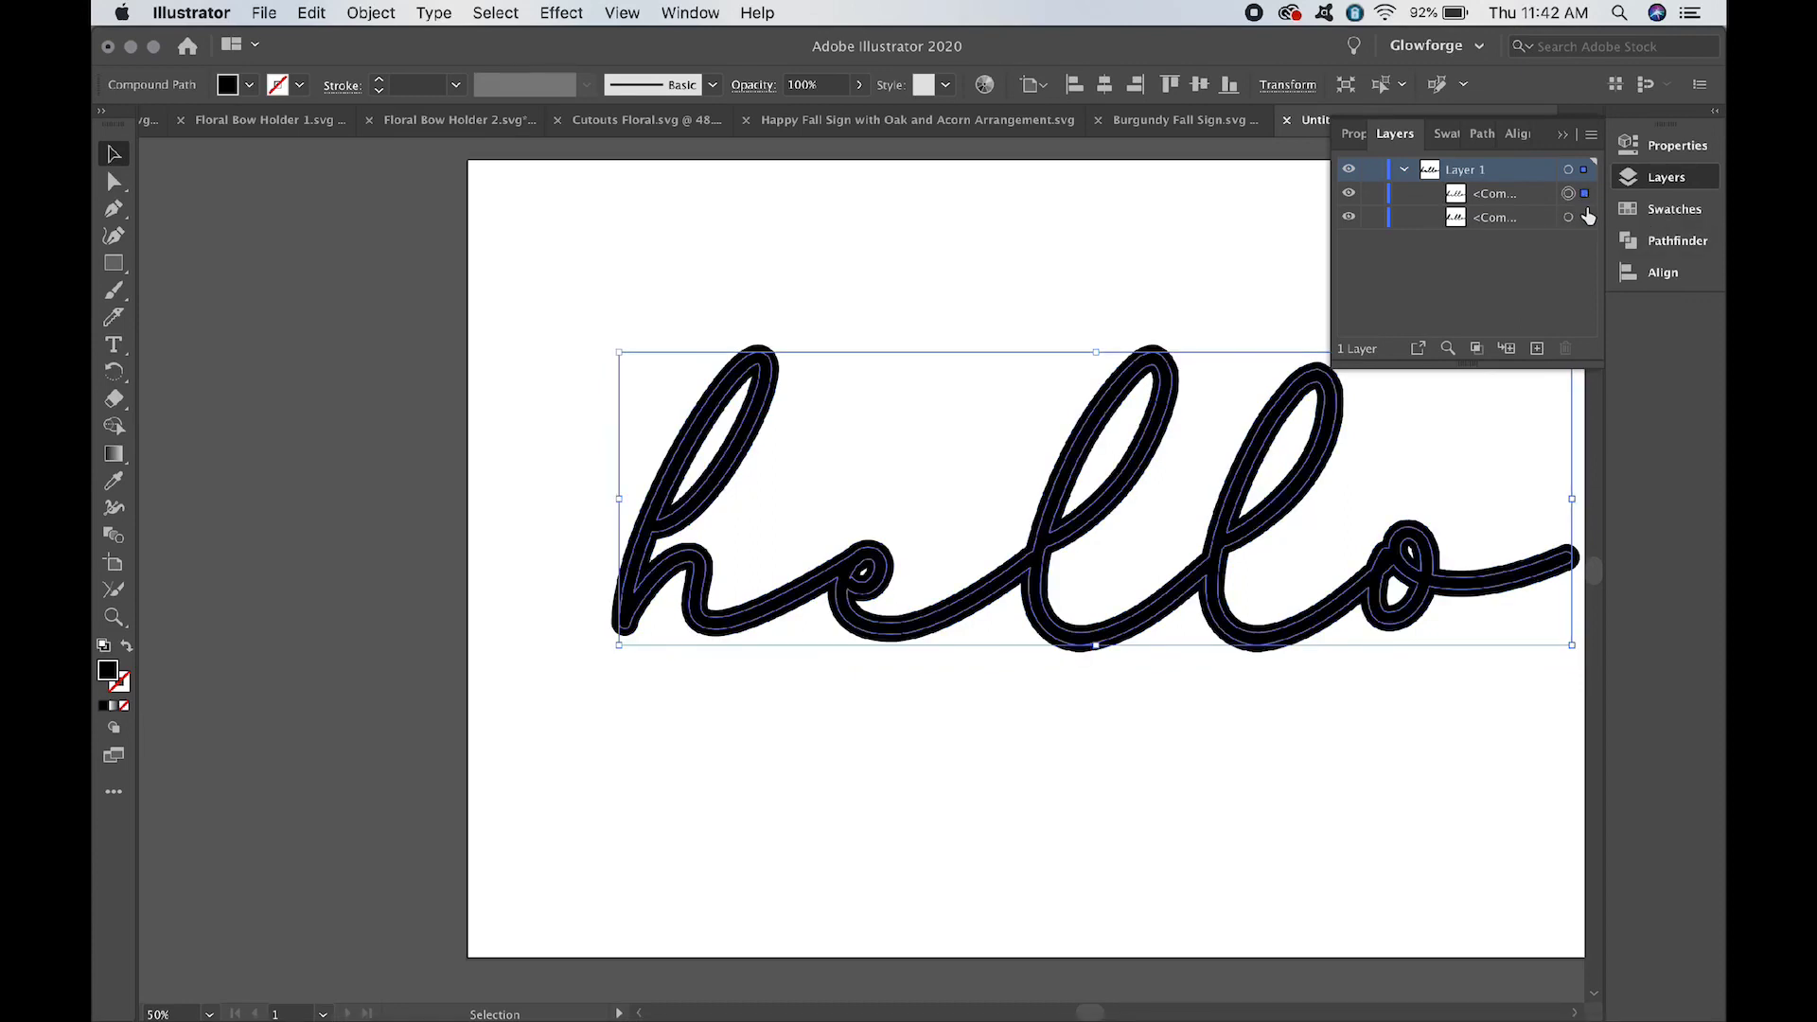
{"action": "left_click", "coordinate": [1585, 218]}
{"action": "left_click", "coordinate": [1584, 195]}
{"action": "left_click", "coordinate": [1587, 219]}
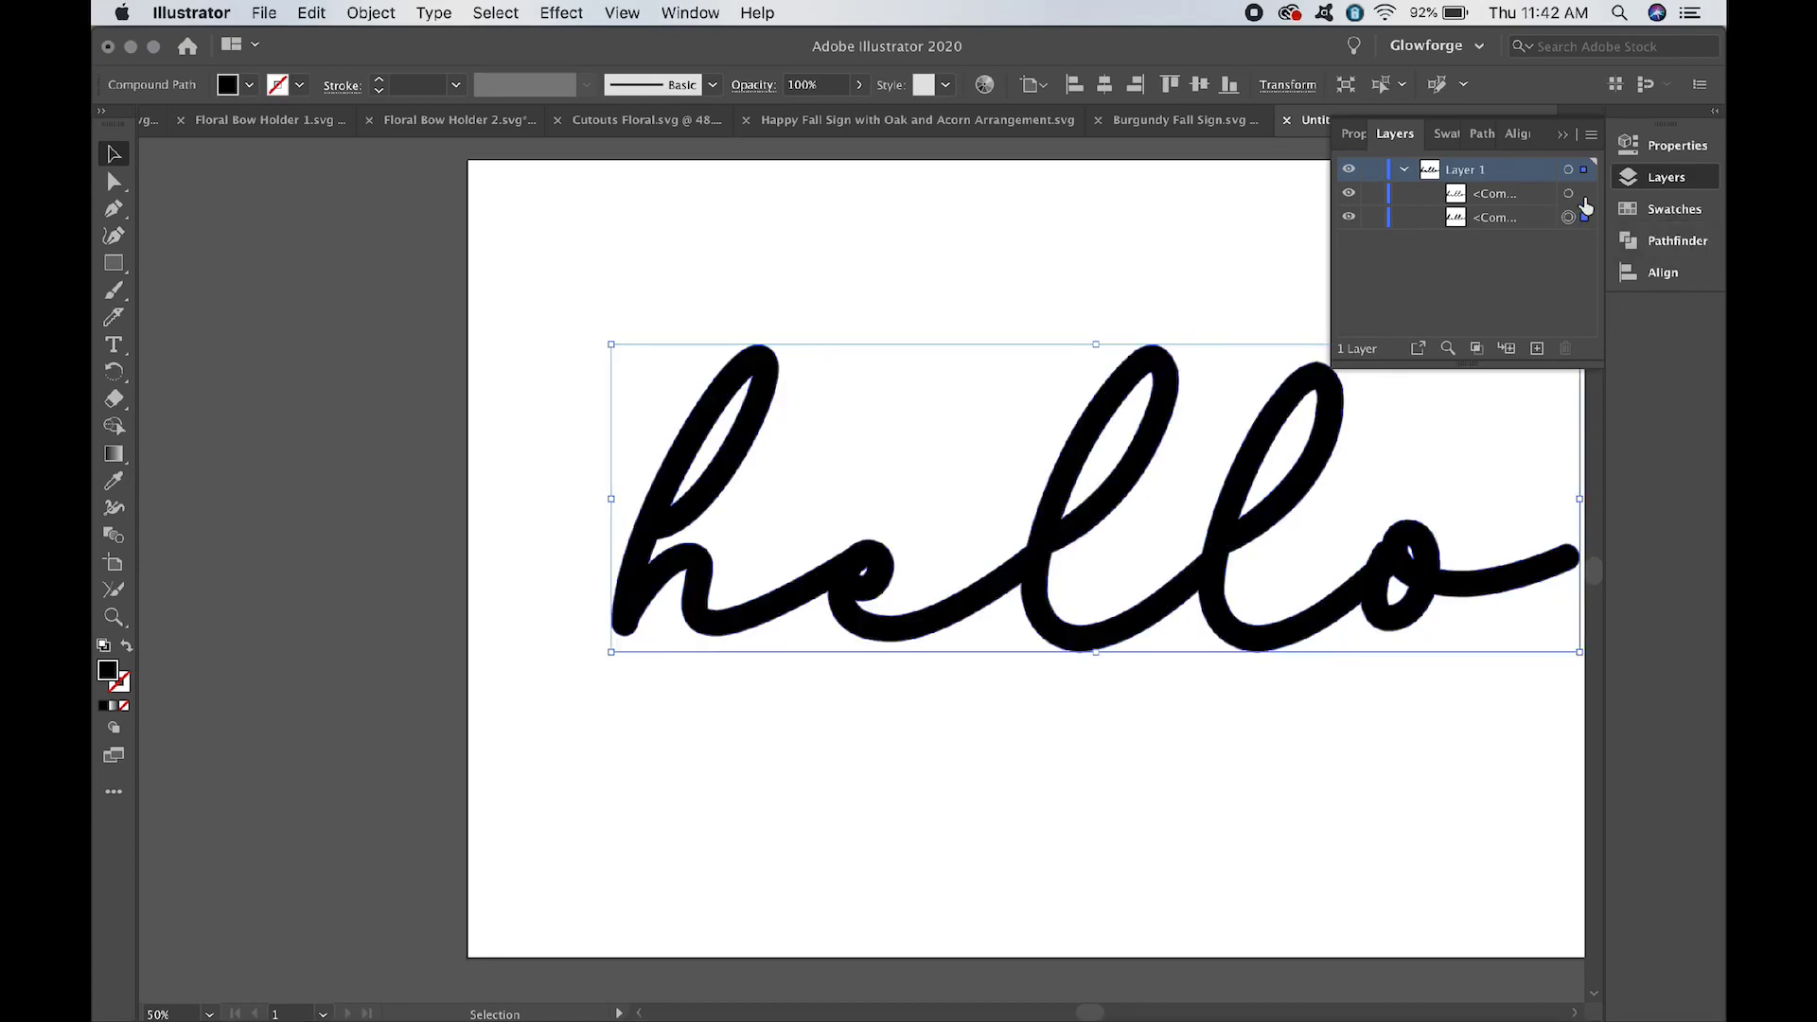
{"action": "left_click", "coordinate": [1585, 196]}
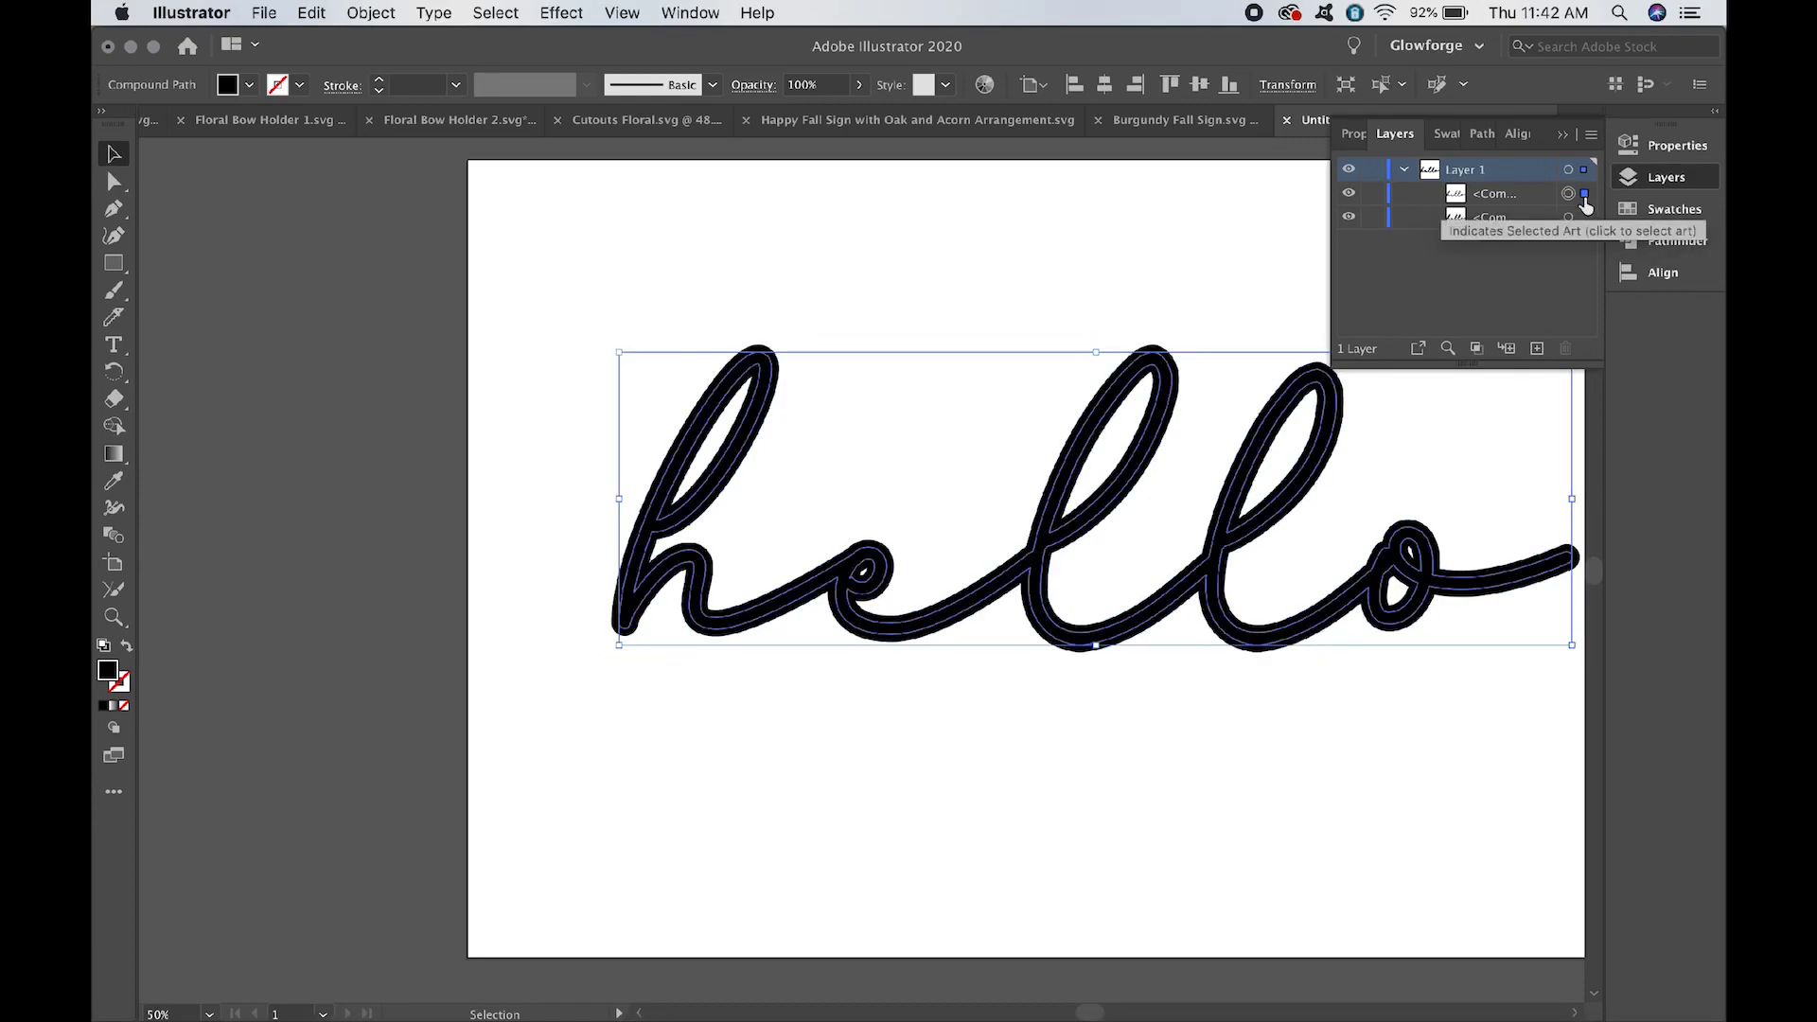
{"action": "key", "text": "Delete"}
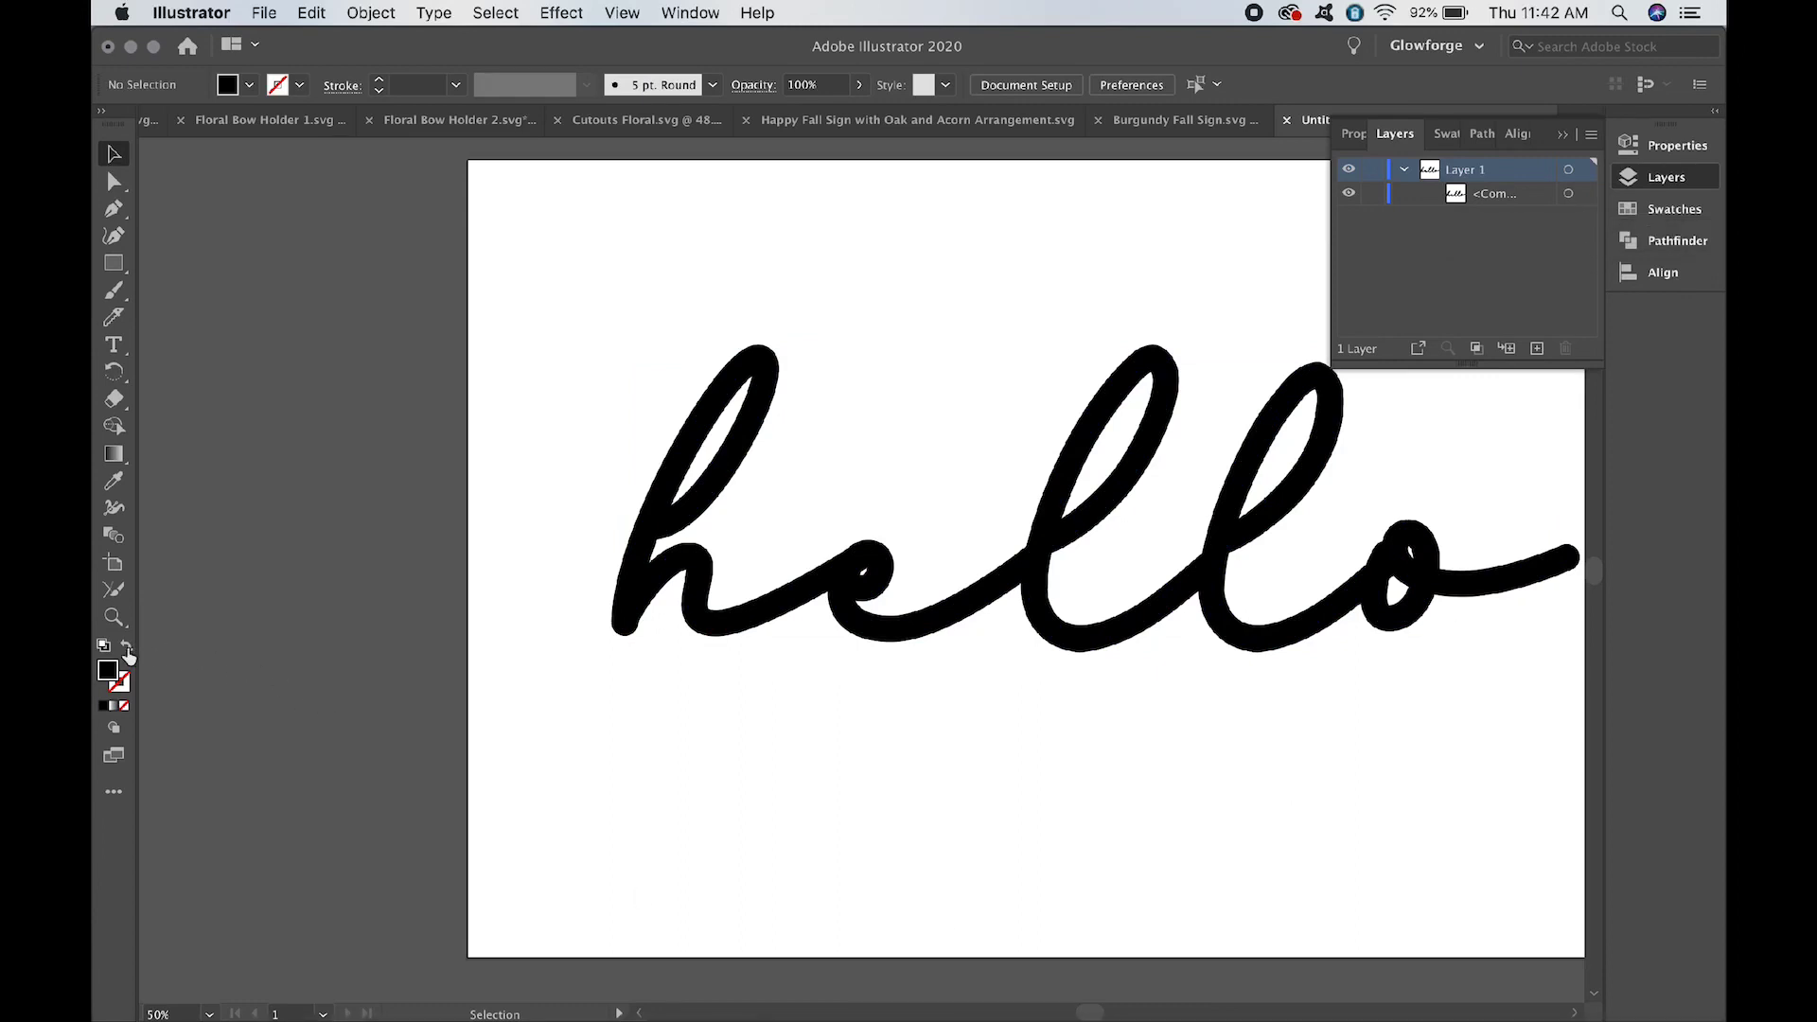
Swap hello's fill and stroke so it becomes a 1 pt outline with no fill
{"action": "left_click", "coordinate": [713, 600]}
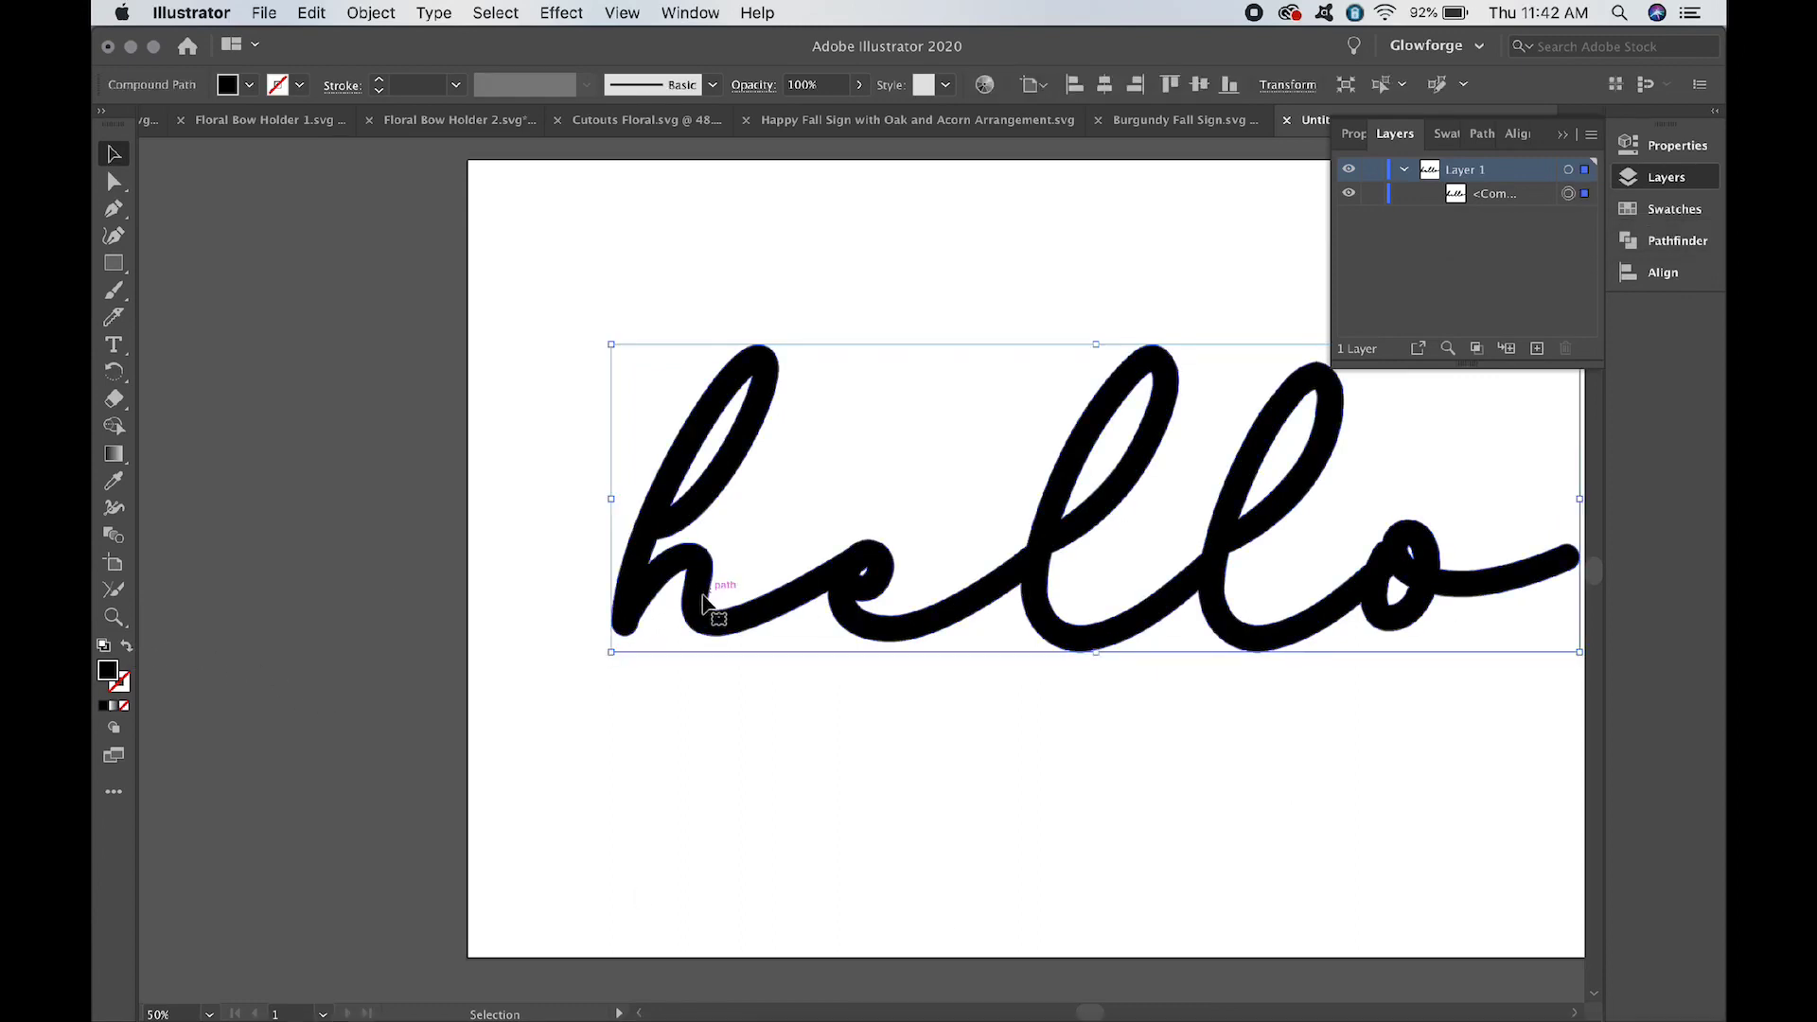
{"action": "left_click", "coordinate": [127, 647]}
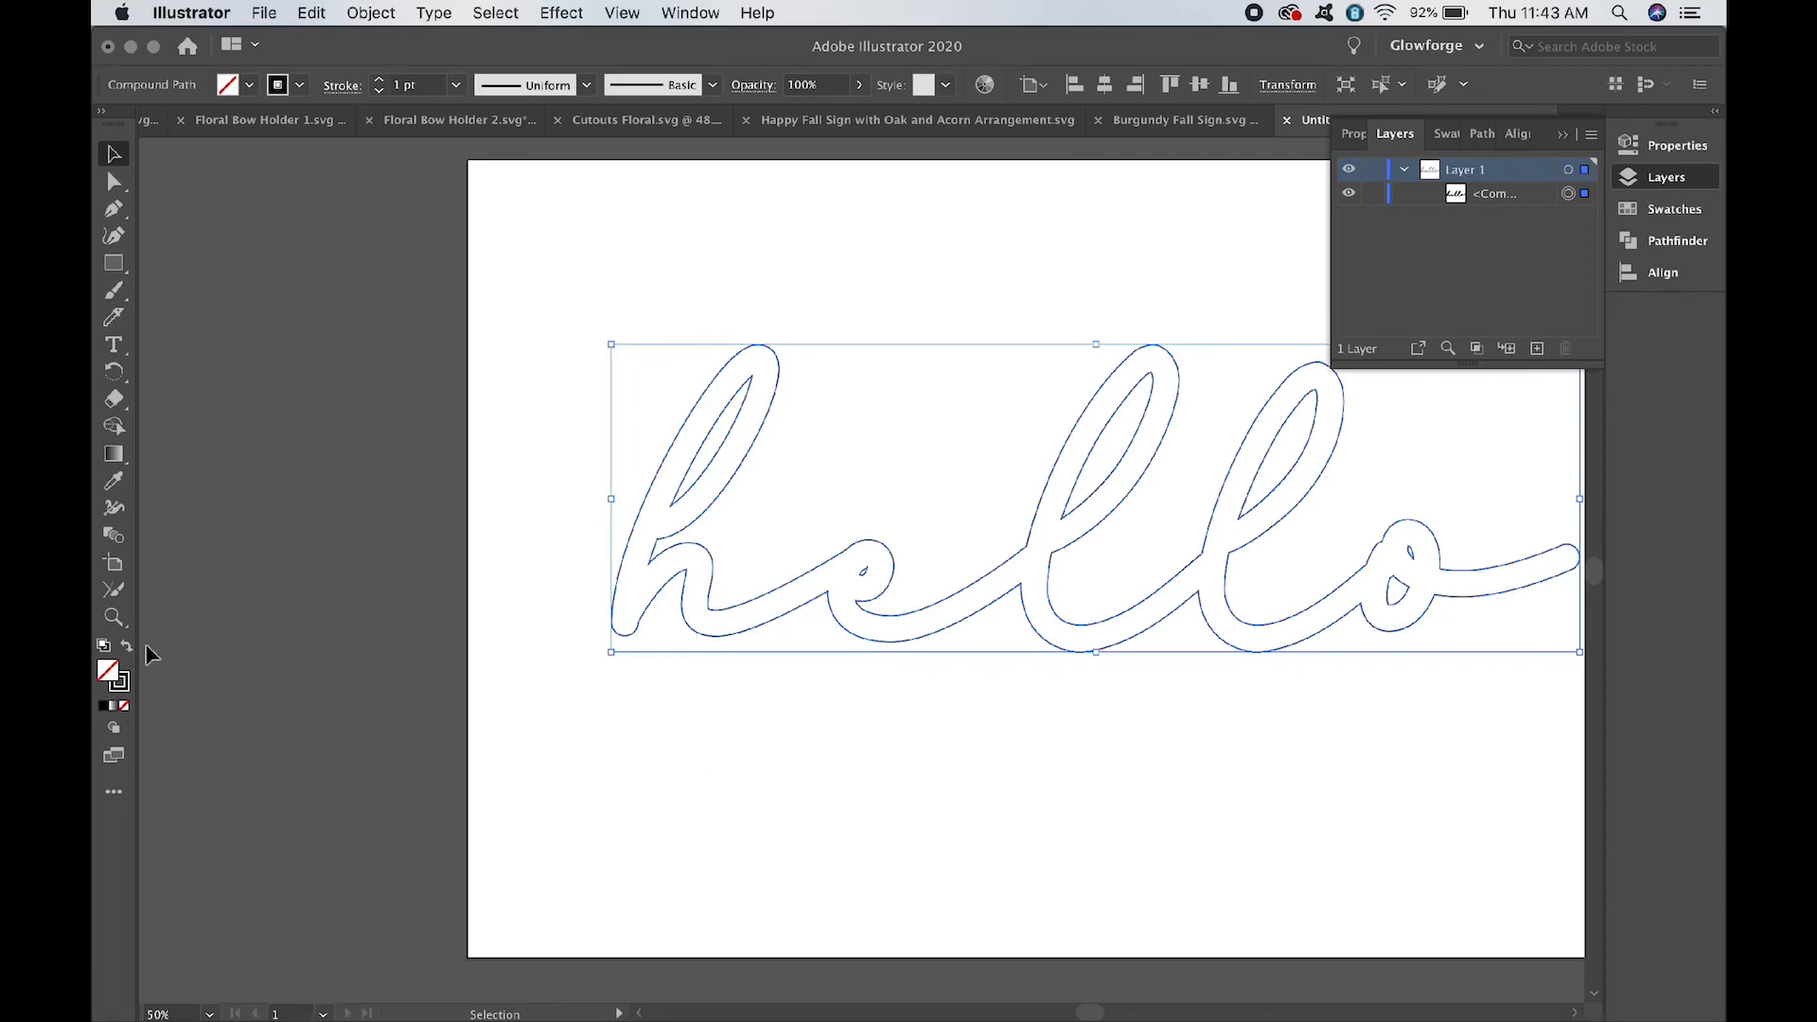
{"action": "left_click", "coordinate": [500, 565]}
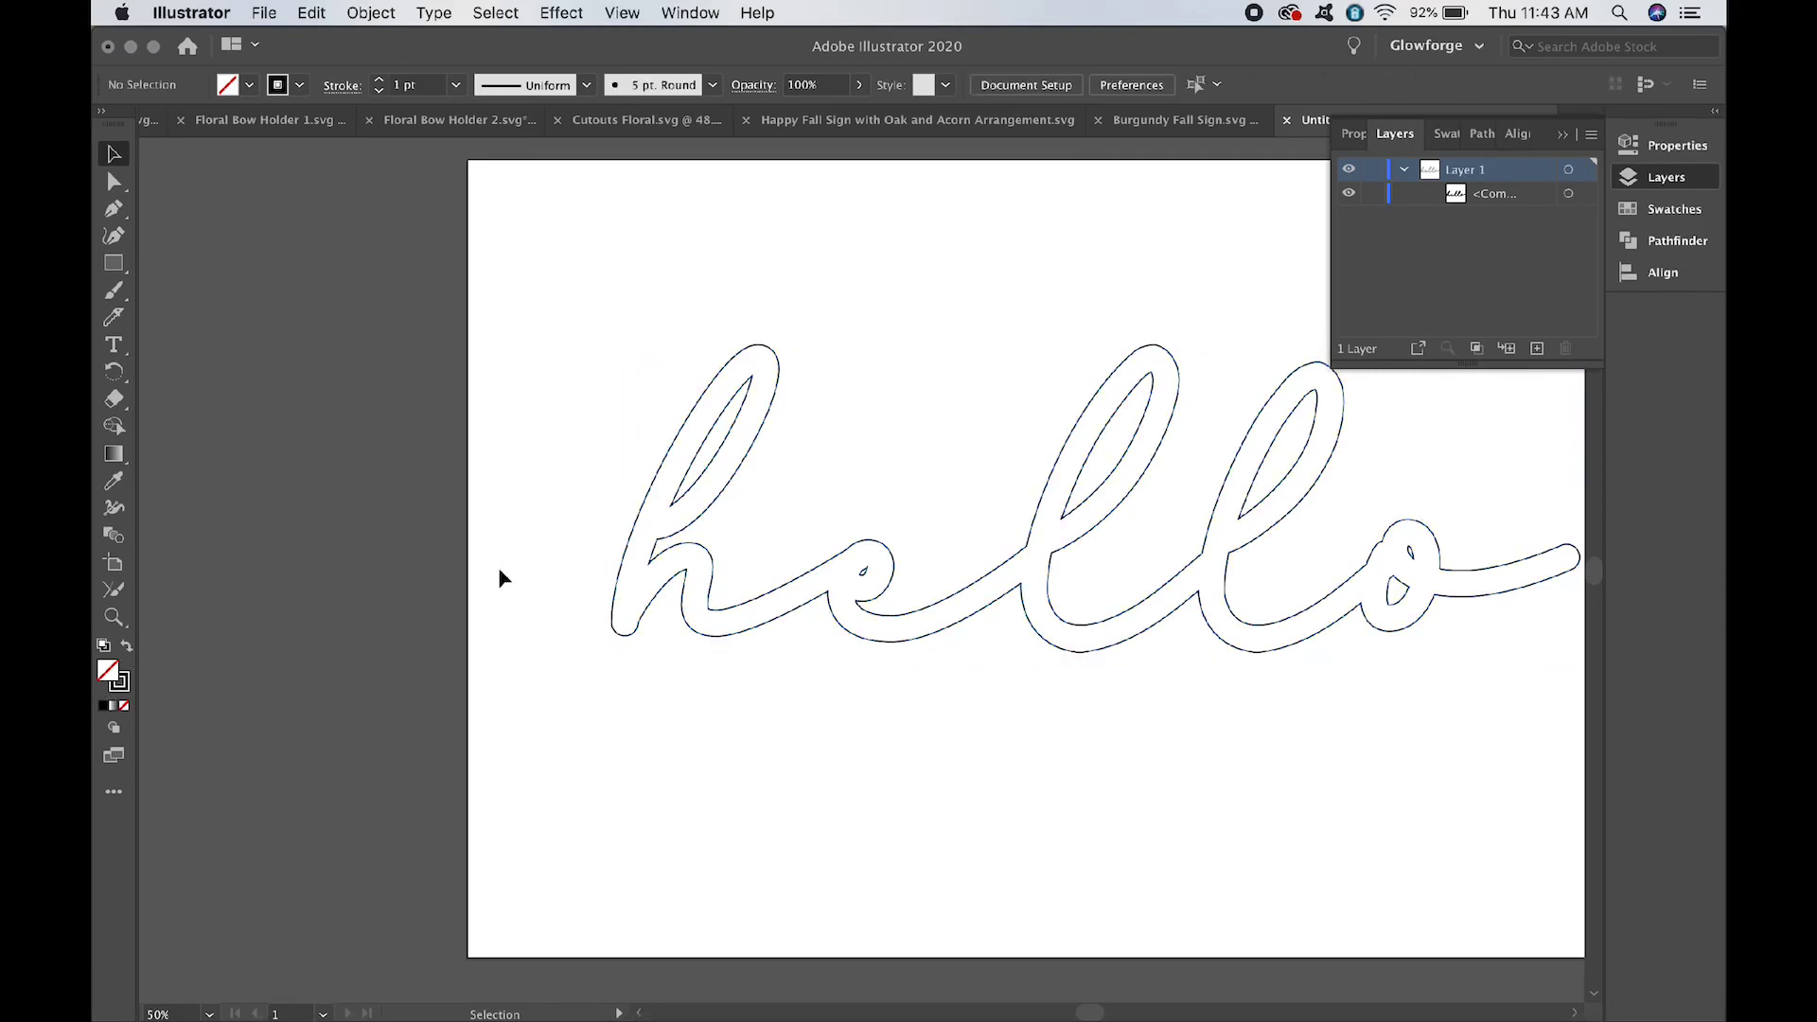
Cut the e's inner counter out of the compound path and Paste in Place as a separate path
{"action": "left_click", "coordinate": [112, 180]}
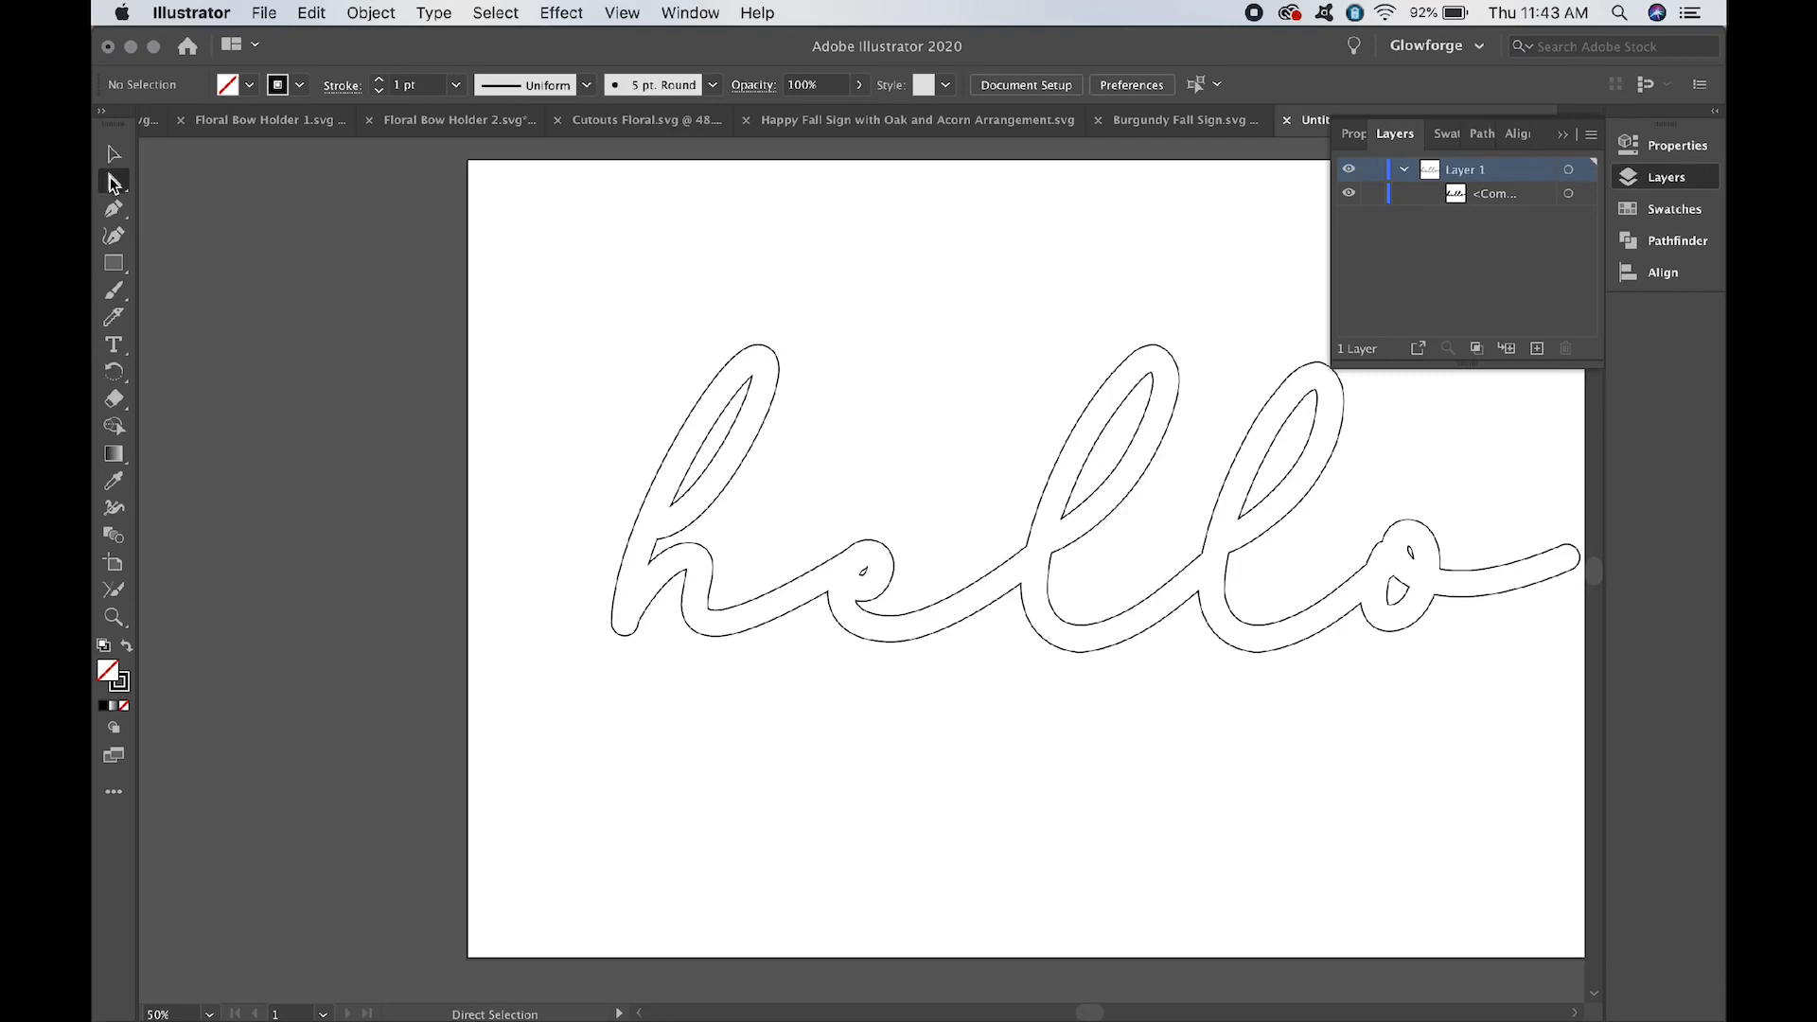
{"action": "scroll", "coordinate": [828, 700], "scroll_direction": "up", "scroll_amount": 5}
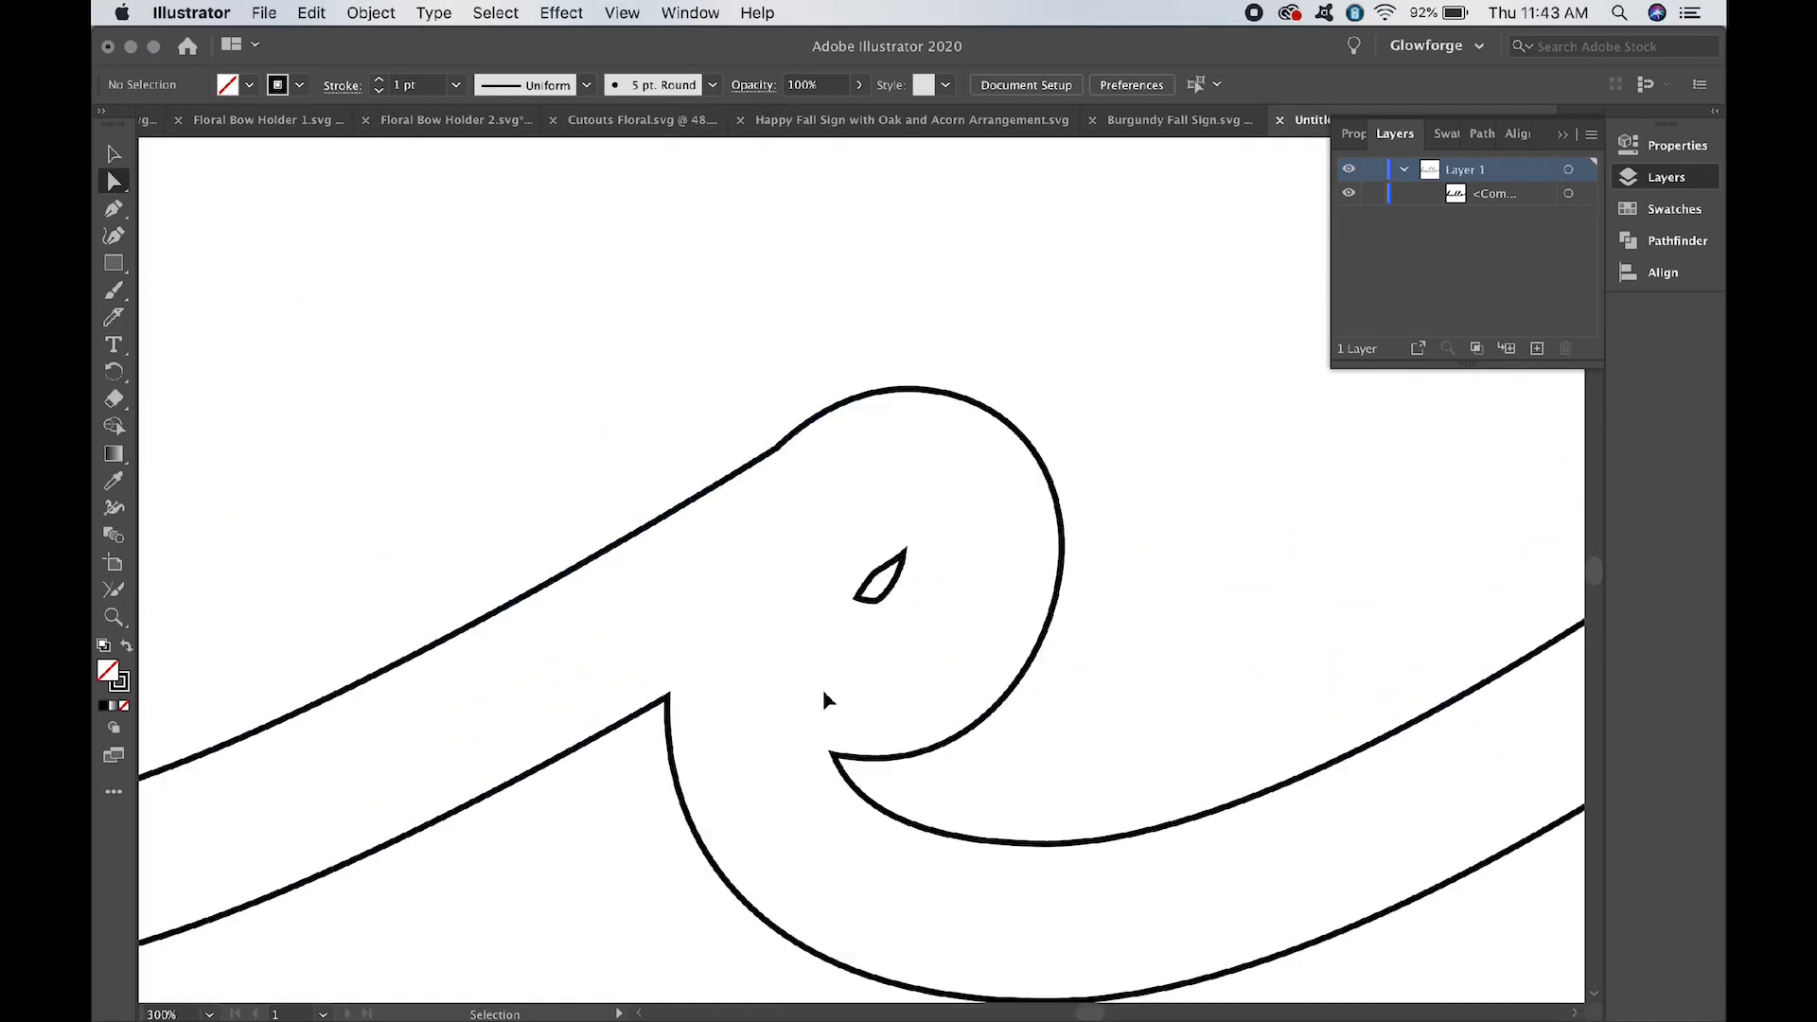
{"action": "left_click_drag", "start_coordinate": [832, 537], "coordinate": [969, 651]}
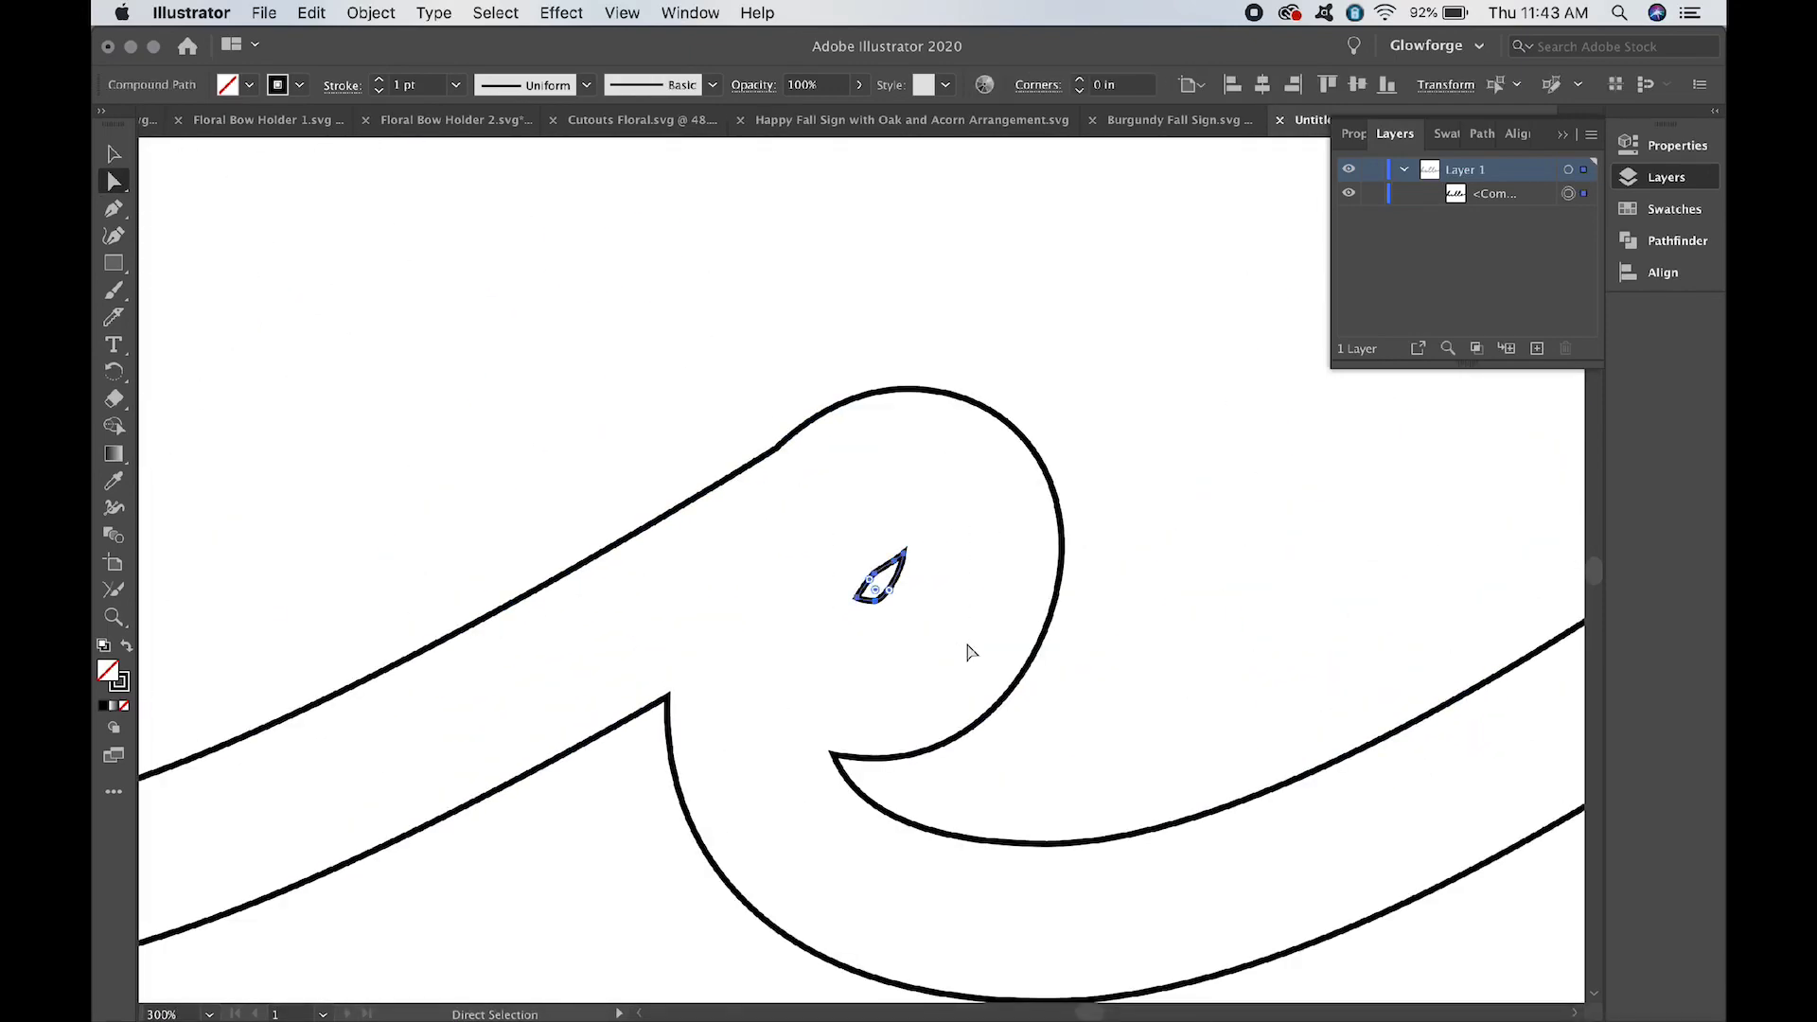
{"action": "key", "text": "Delete"}
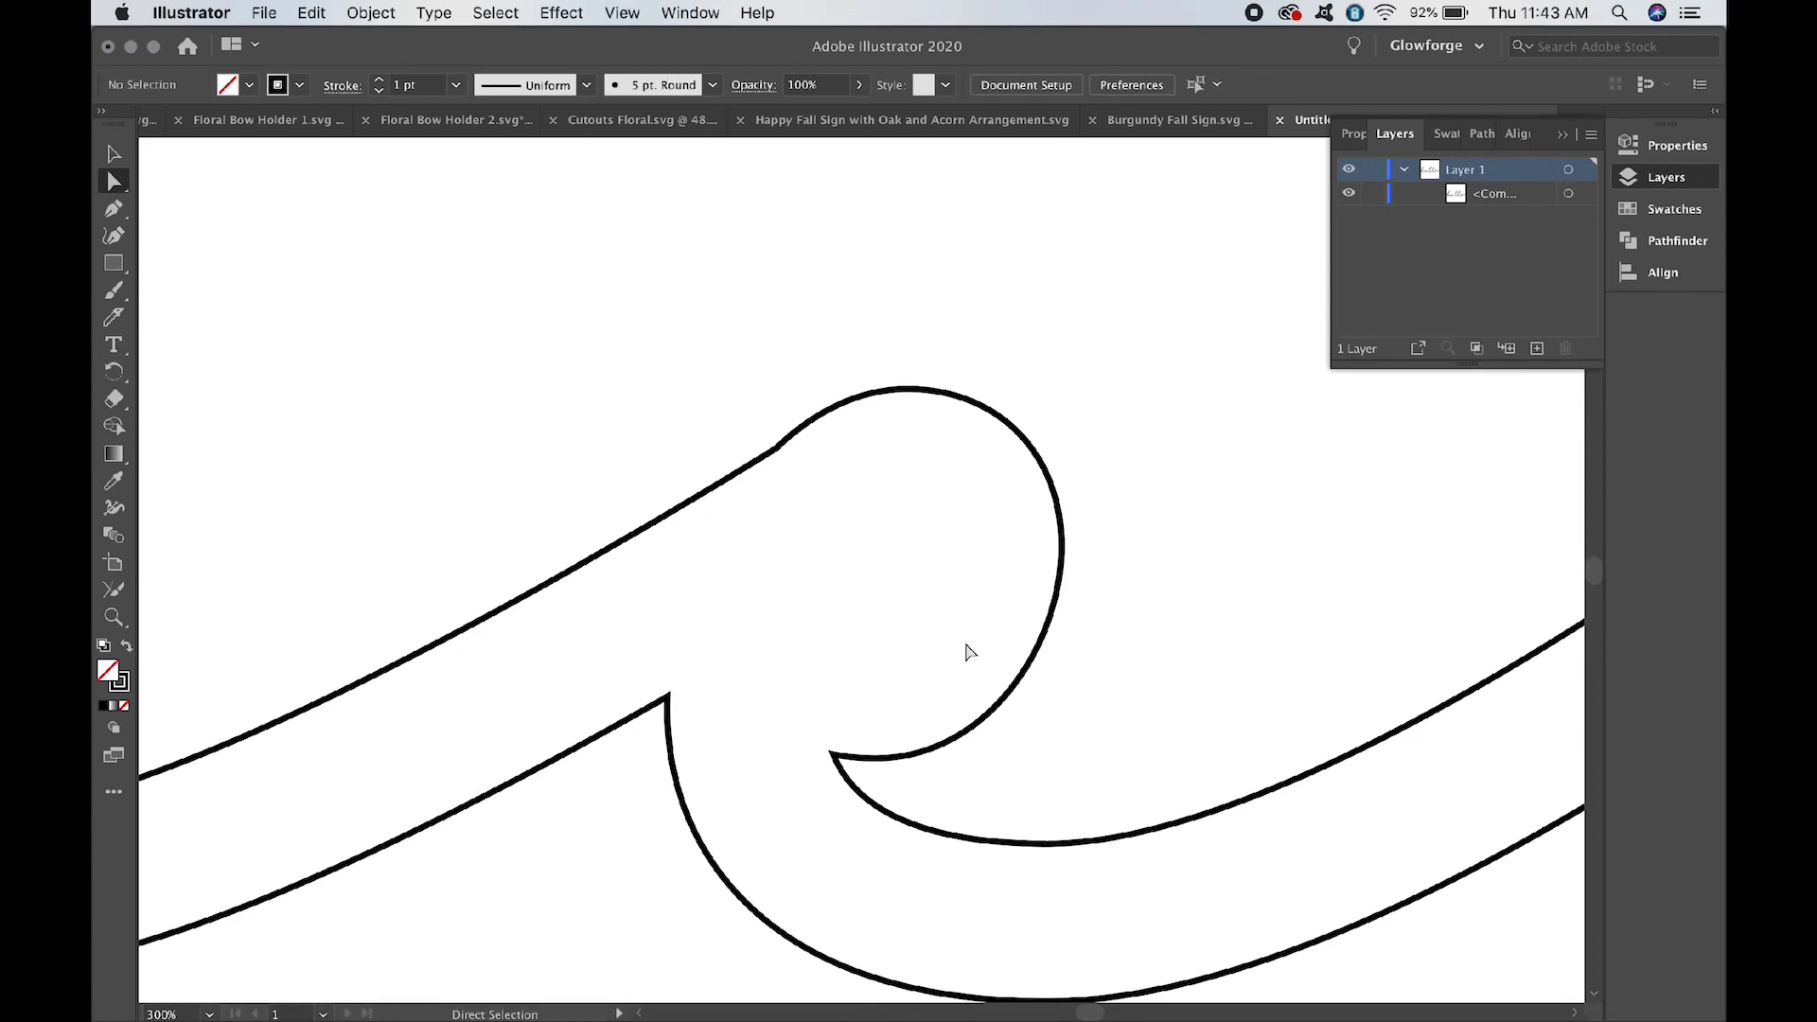
{"action": "left_click", "coordinate": [301, 14]}
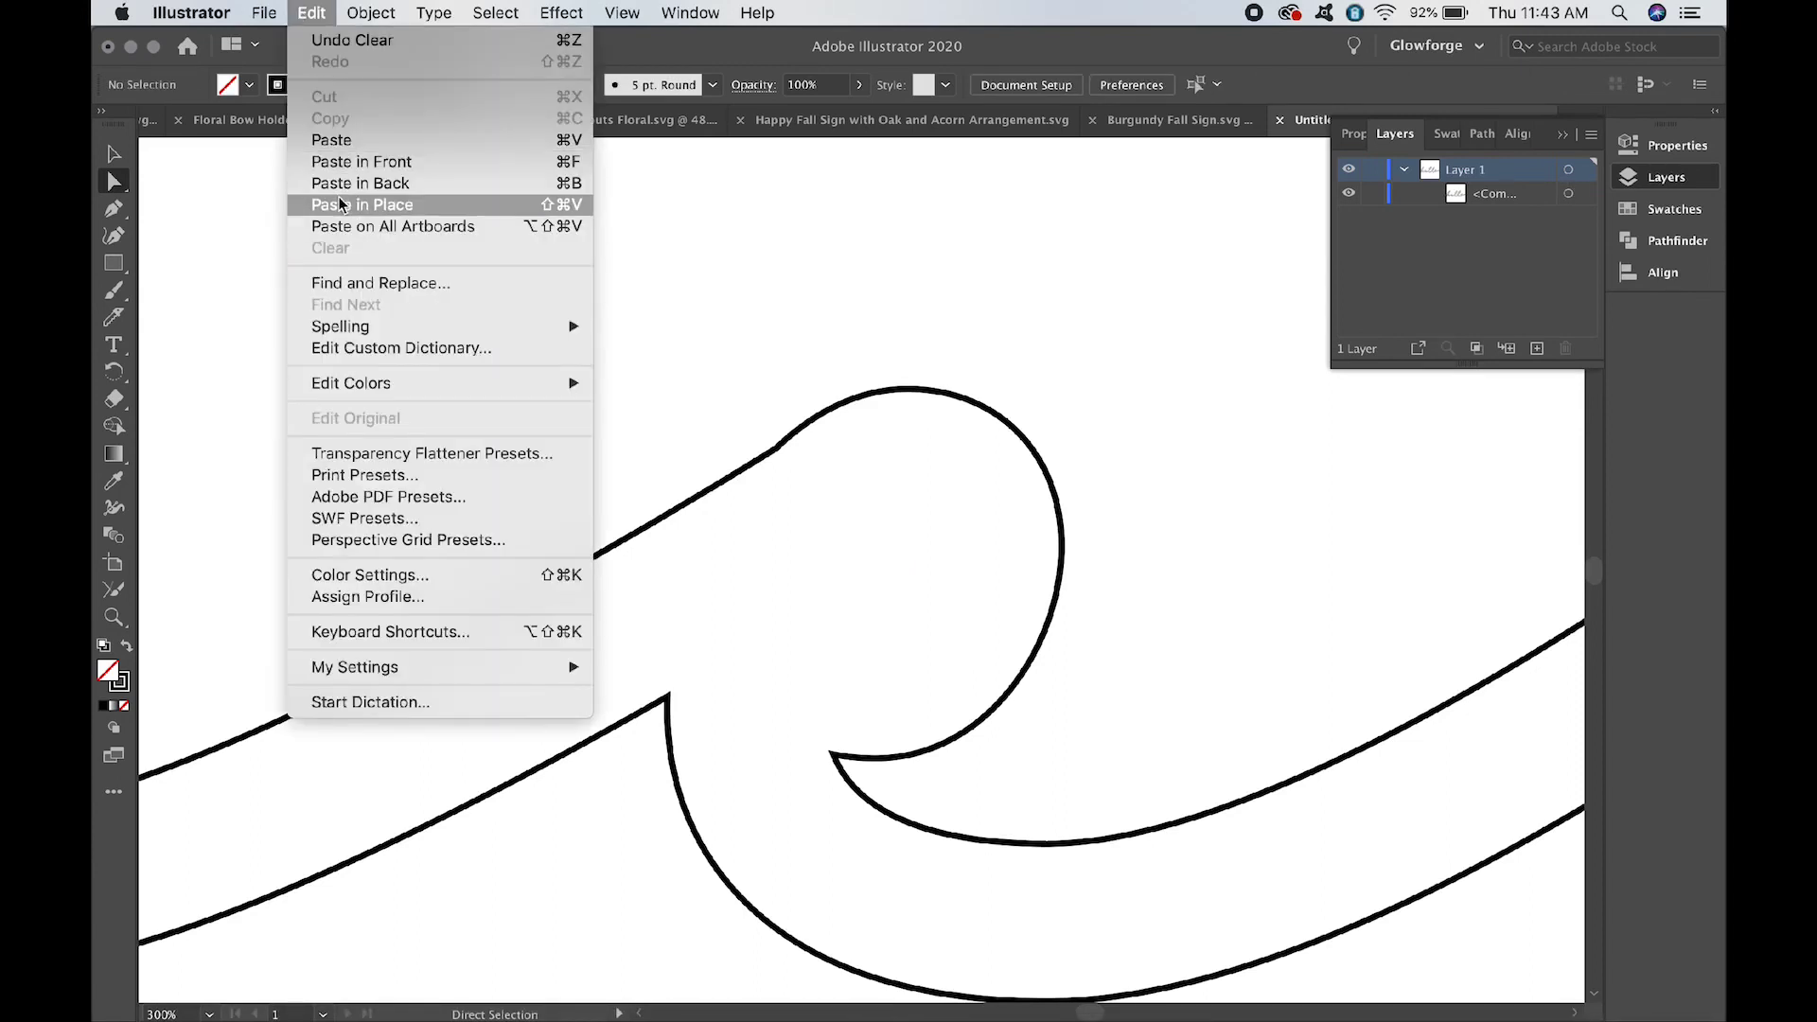
{"action": "left_click", "coordinate": [343, 205]}
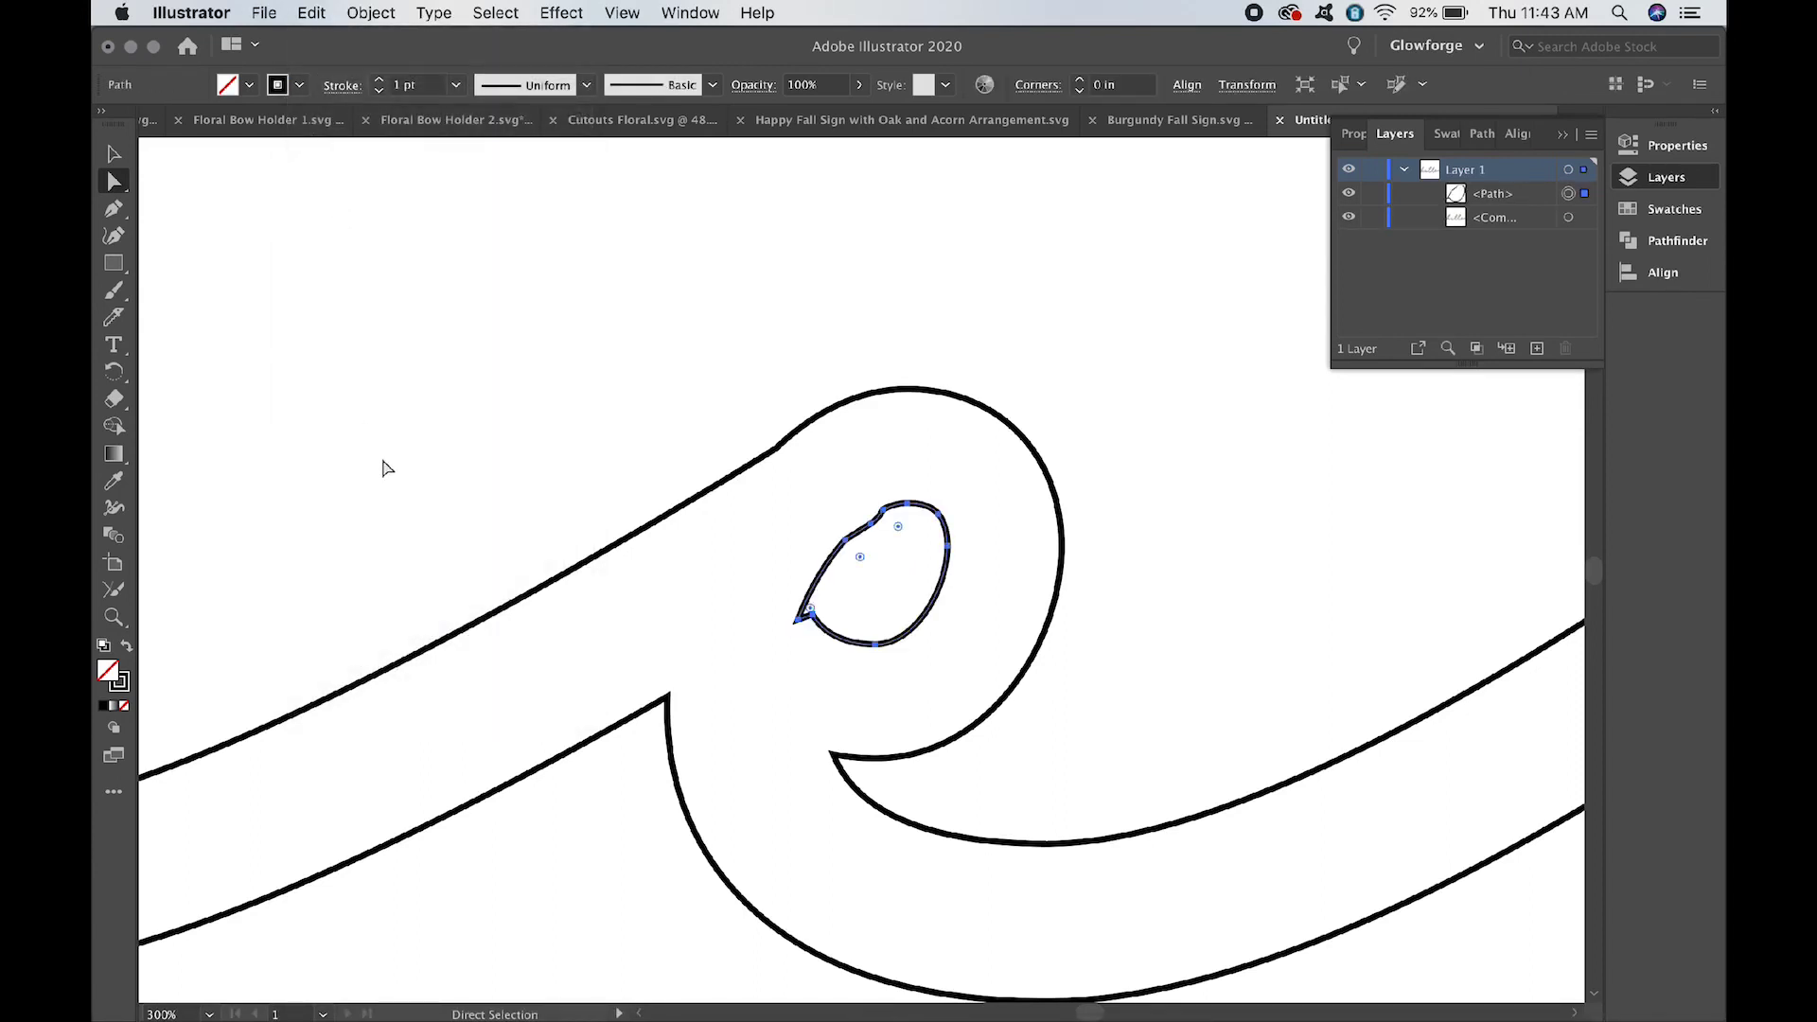
Scale the pasted e counter down slightly by its corner handle
{"action": "key", "text": "super+minus"}
{"action": "key", "text": "super+minus"}
{"action": "key", "text": "super+minus"}
{"action": "key", "text": "super+minus"}
{"action": "key", "text": "super+minus"}
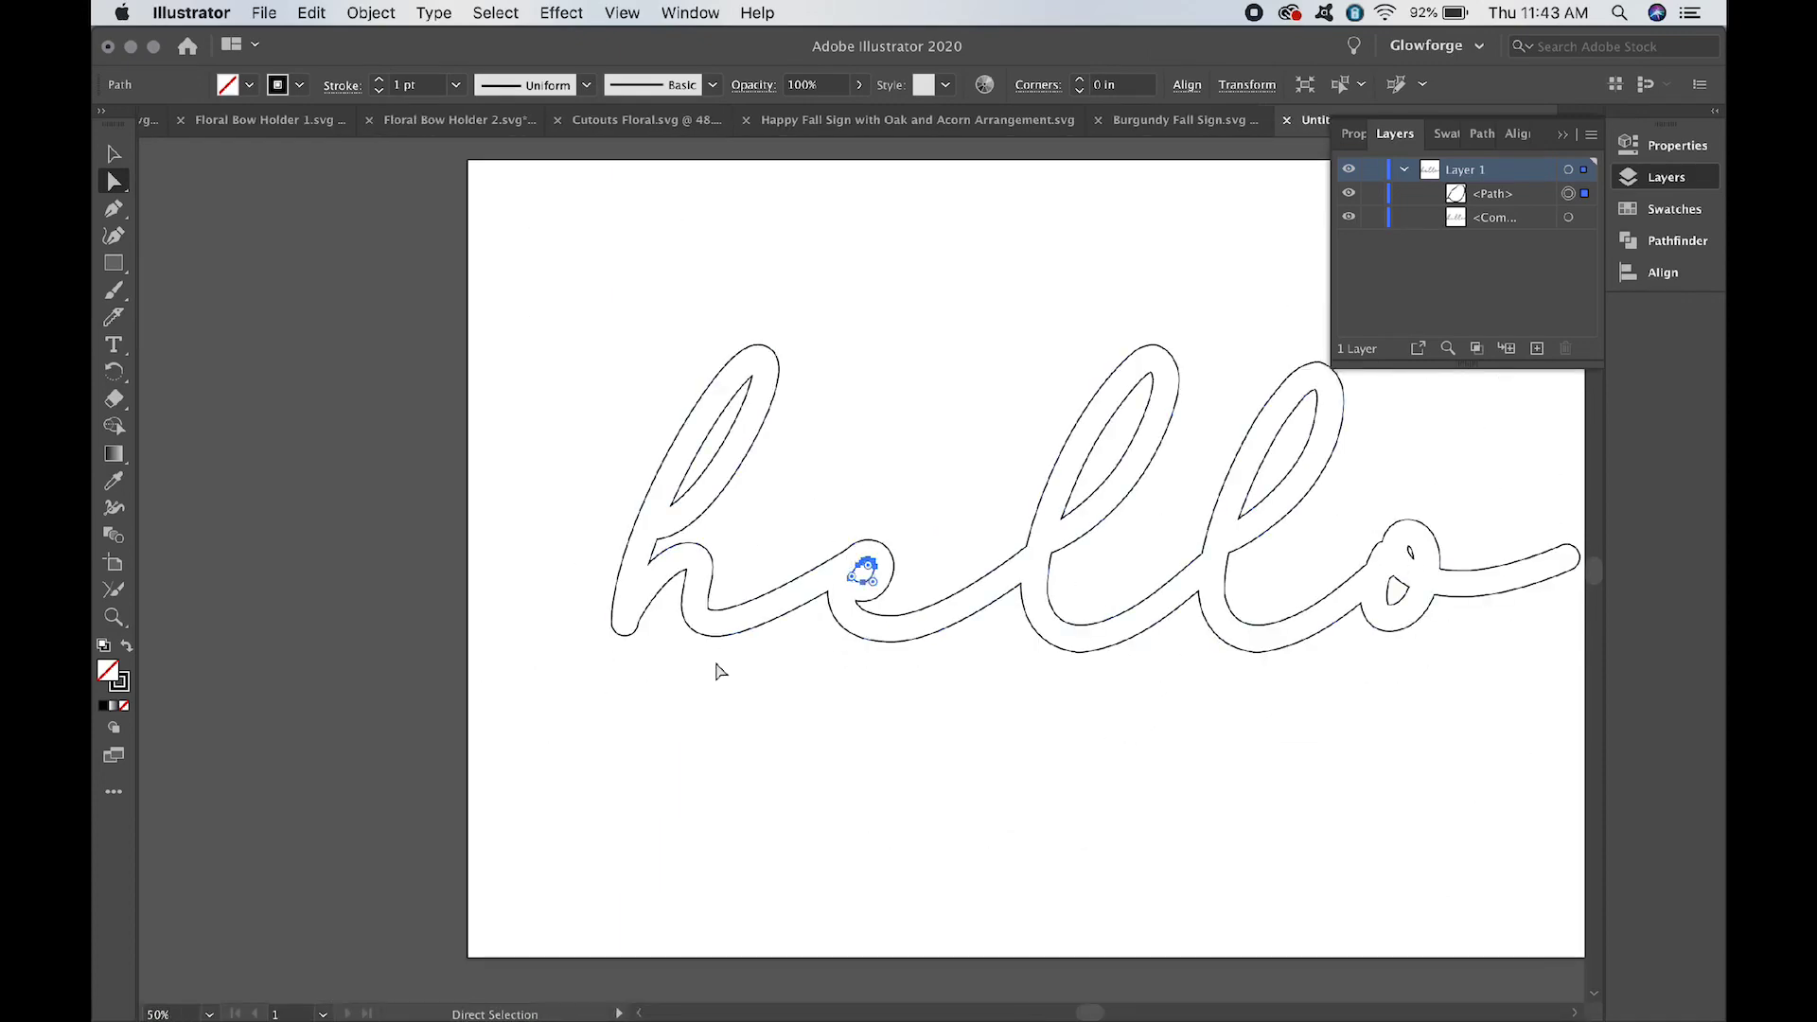
{"action": "key", "text": "v"}
{"action": "left_click", "coordinate": [669, 816]}
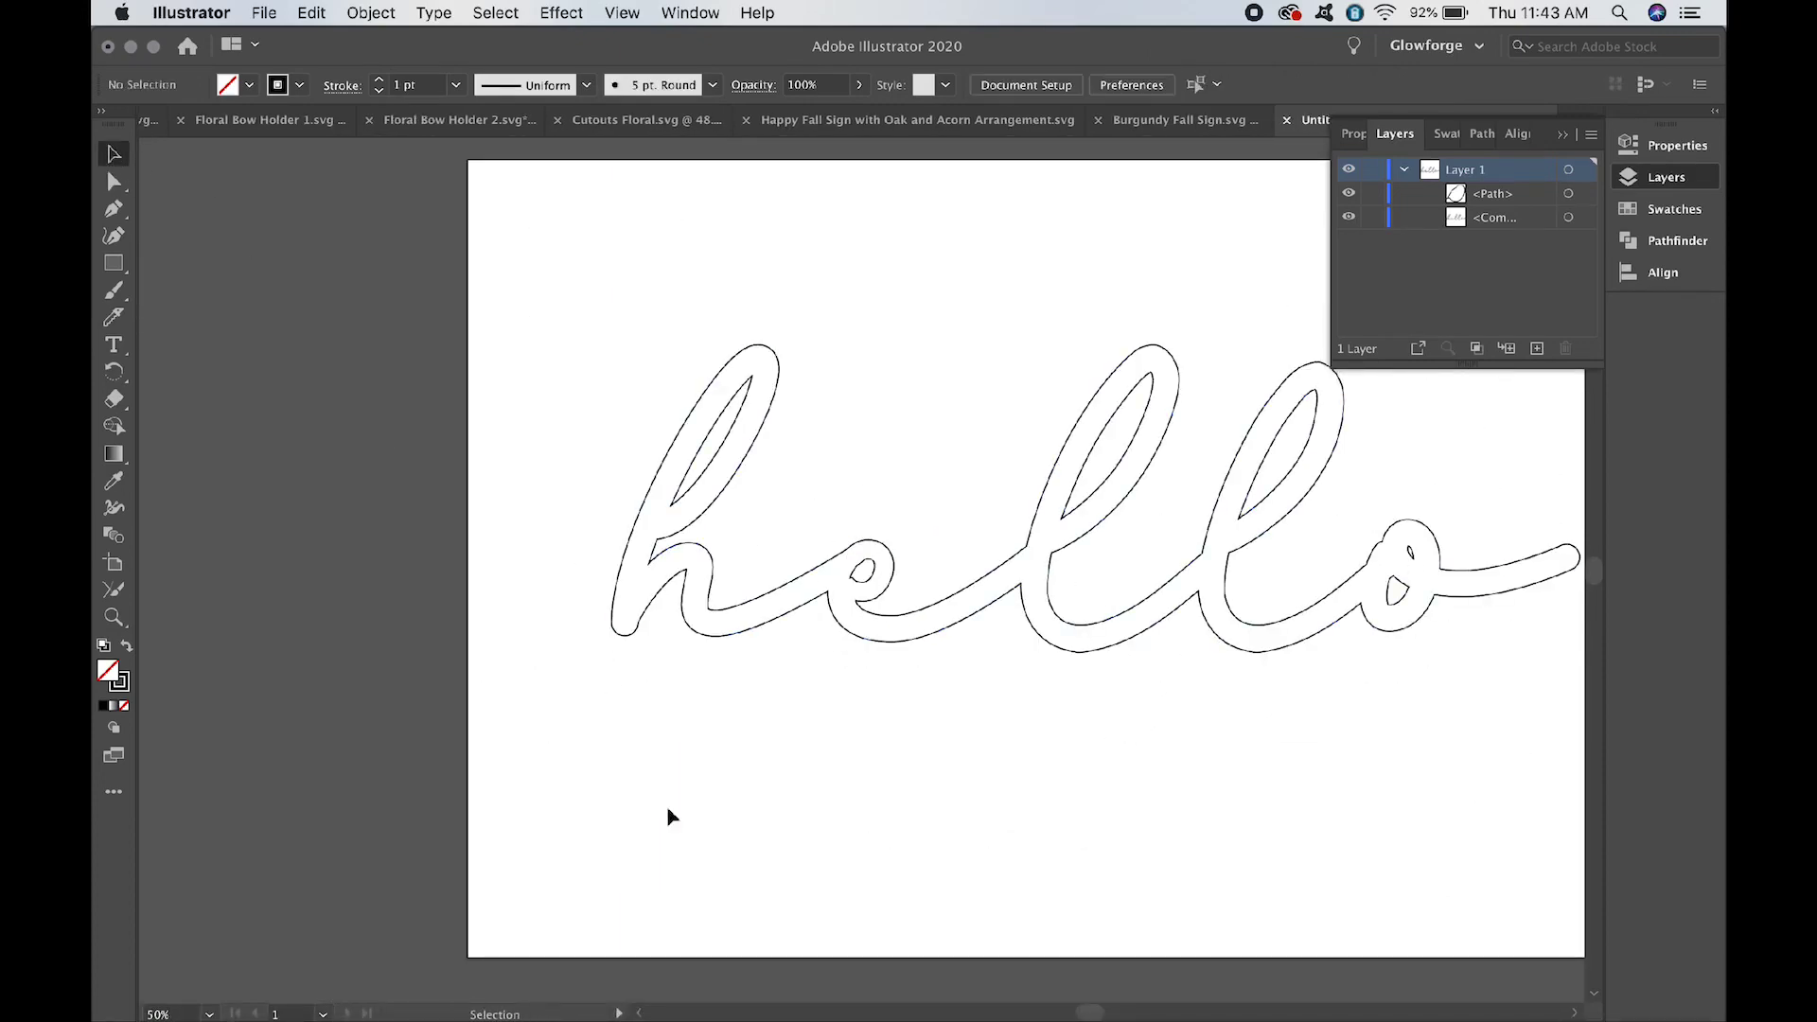
{"action": "left_click", "coordinate": [865, 581]}
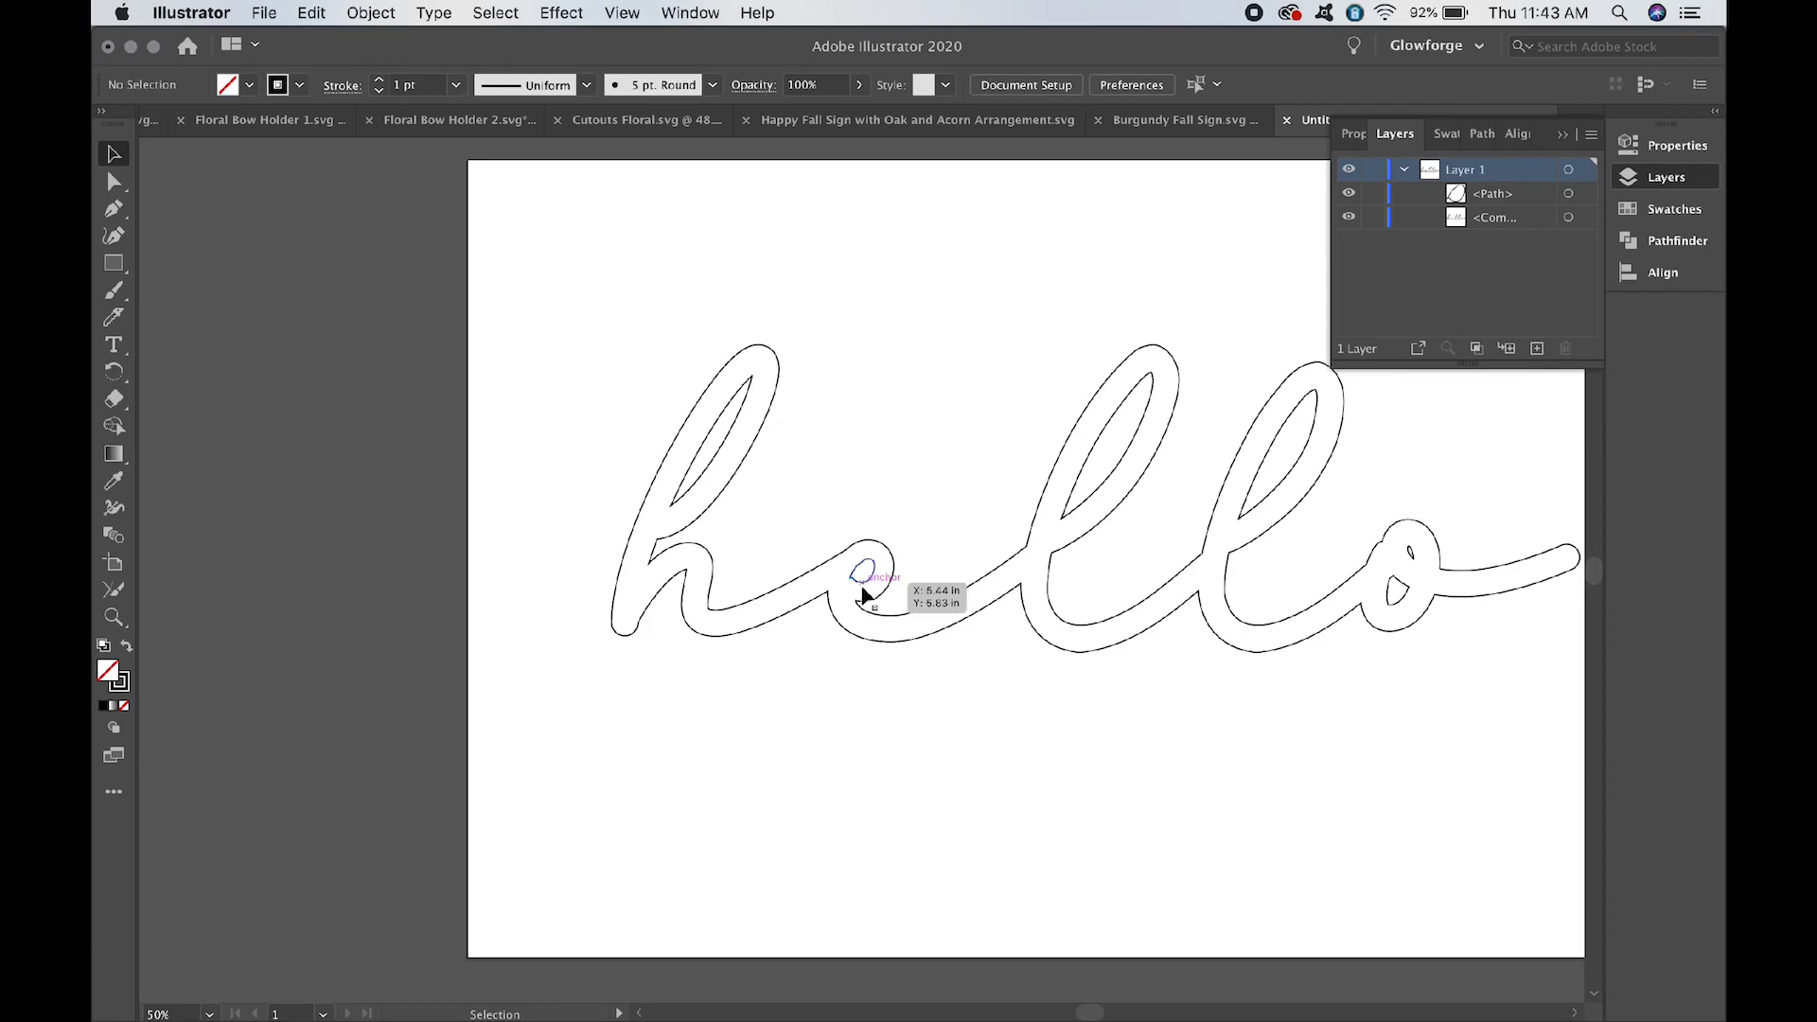
{"action": "key", "text": "super+plus"}
{"action": "key", "text": "super+plus"}
{"action": "key", "text": "super+plus"}
{"action": "key", "text": "super+plus"}
{"action": "key", "text": "super+plus"}
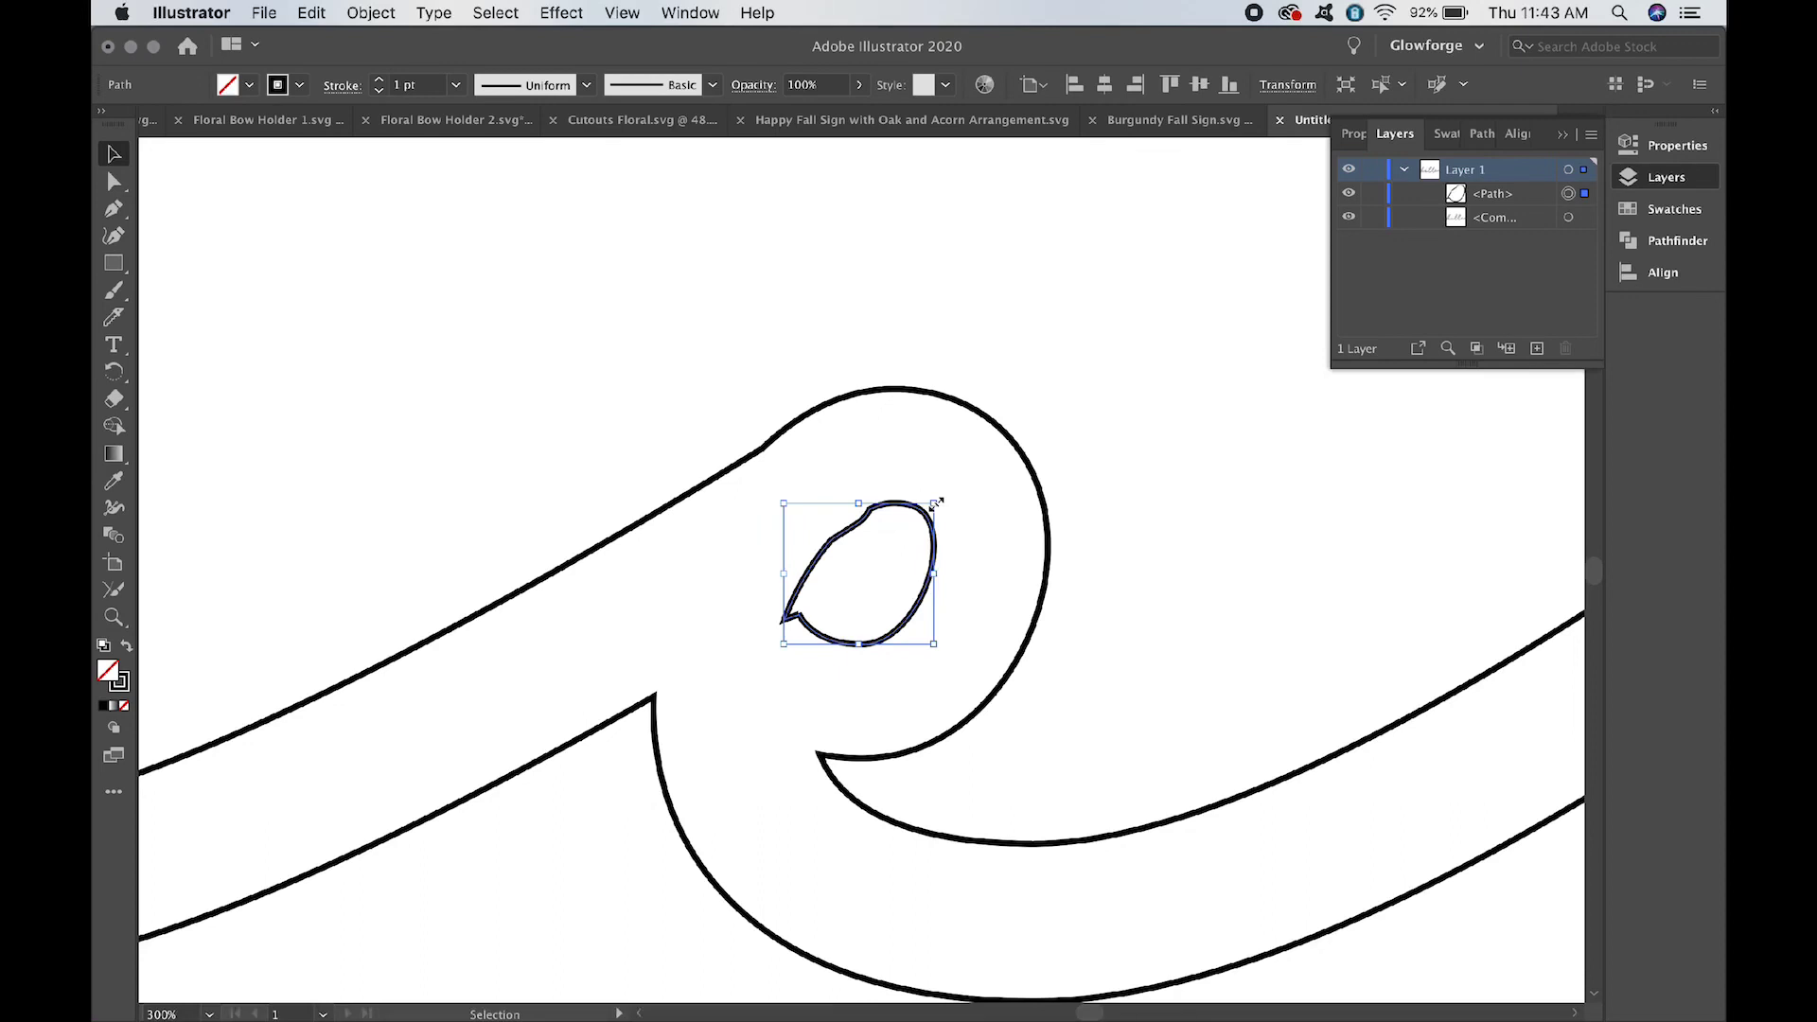
{"action": "left_click_drag", "start_coordinate": [936, 503], "coordinate": [933, 556]}
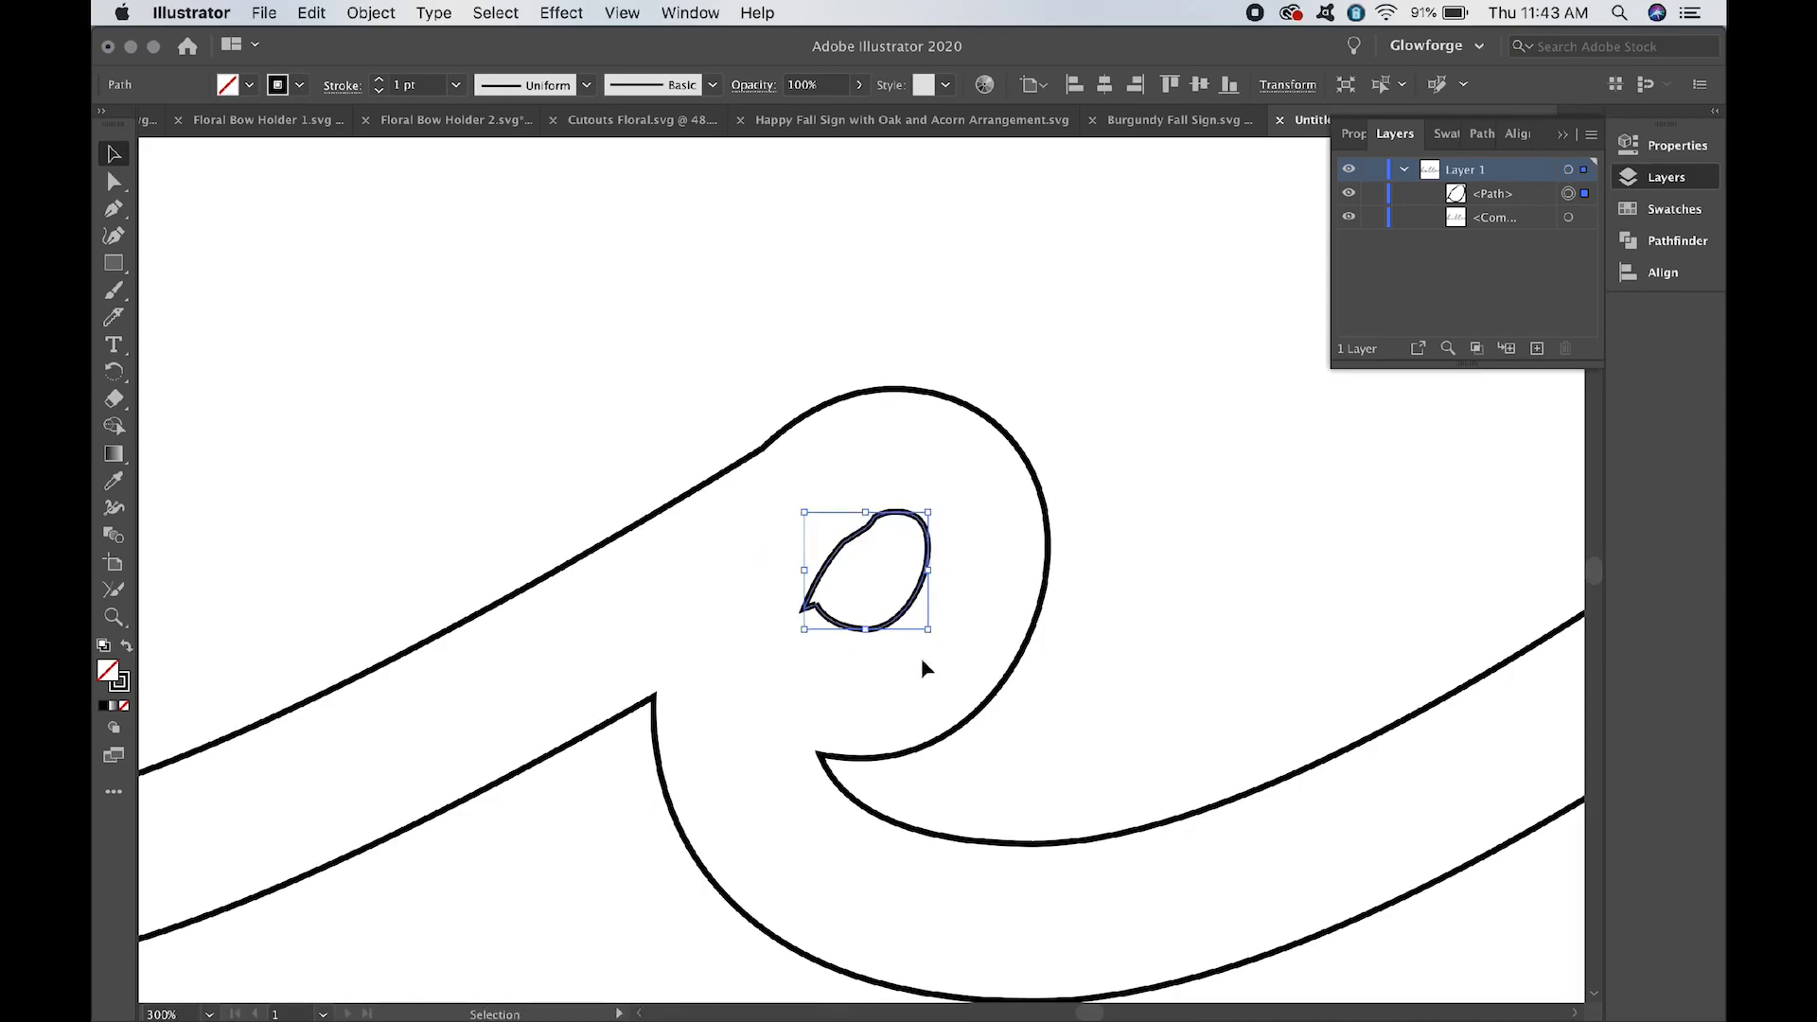
{"action": "key", "text": "super+minus"}
{"action": "key", "text": "super+minus"}
{"action": "key", "text": "super+minus"}
{"action": "key", "text": "super+minus"}
Move the e's inner loop down slightly inside the letter
{"action": "left_click", "coordinate": [933, 800]}
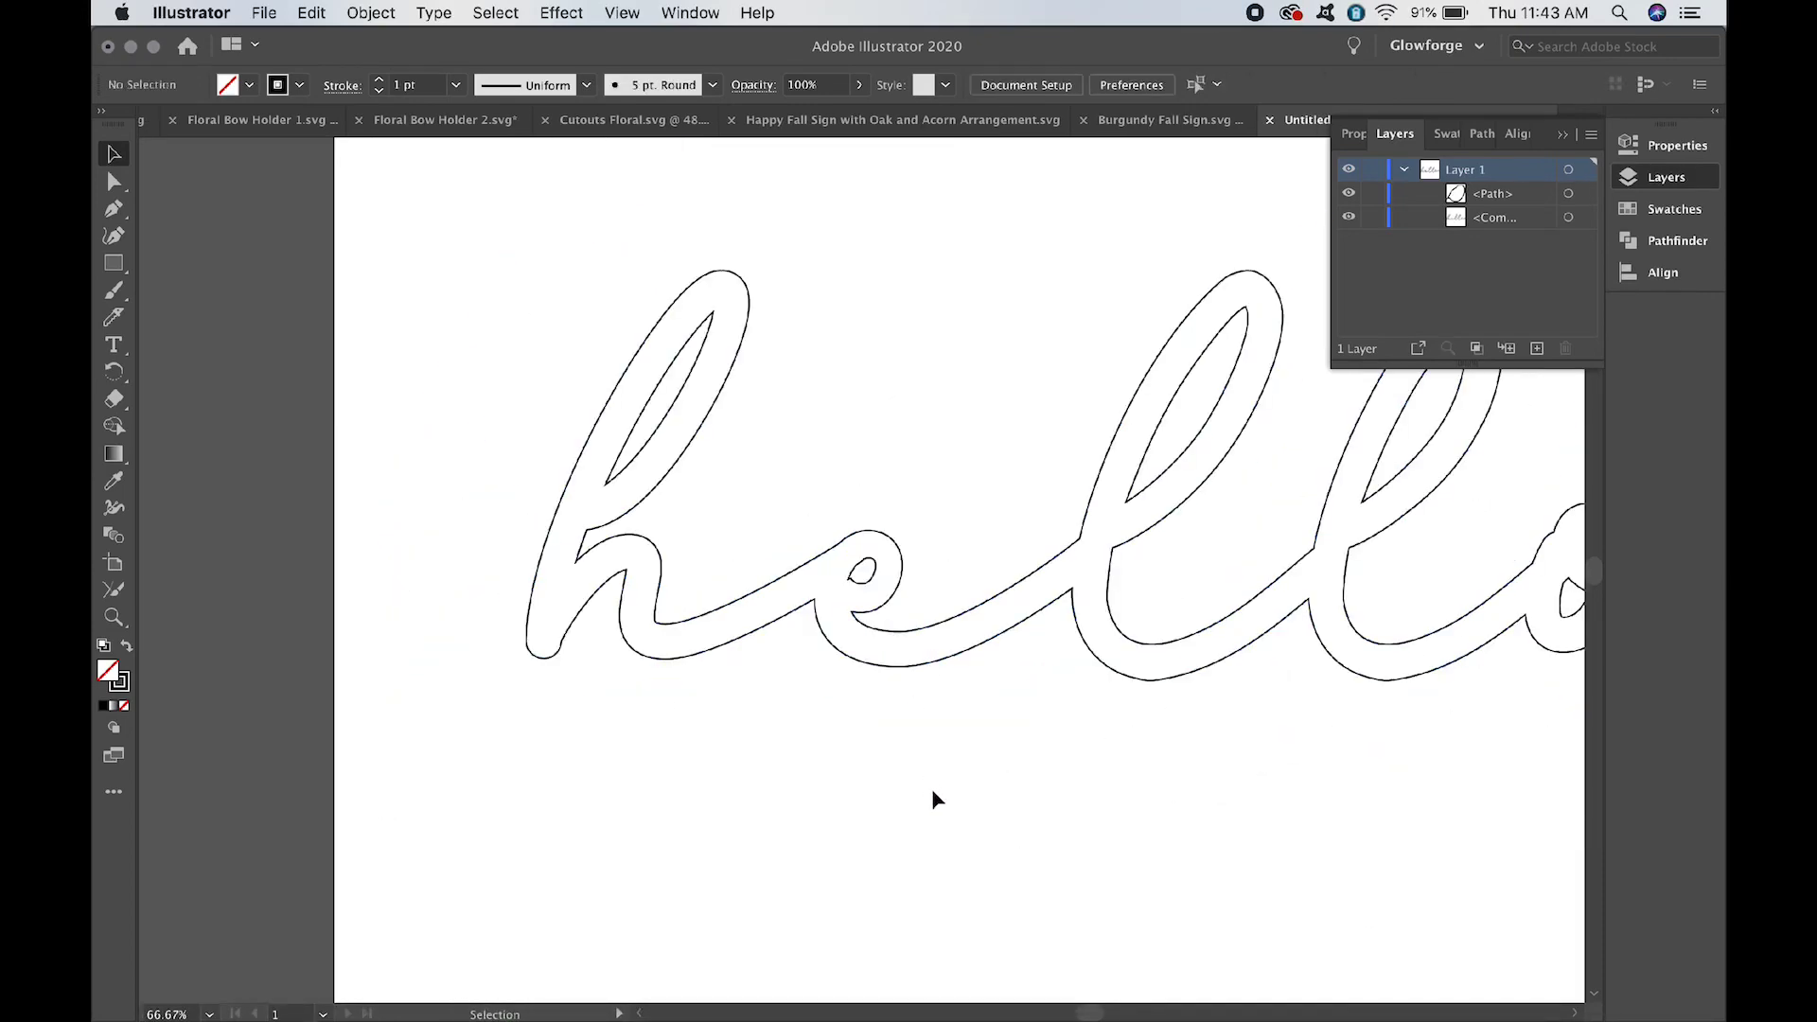
{"action": "scroll", "coordinate": [829, 799], "scroll_direction": "right", "scroll_amount": 2}
{"action": "left_click", "coordinate": [847, 573]}
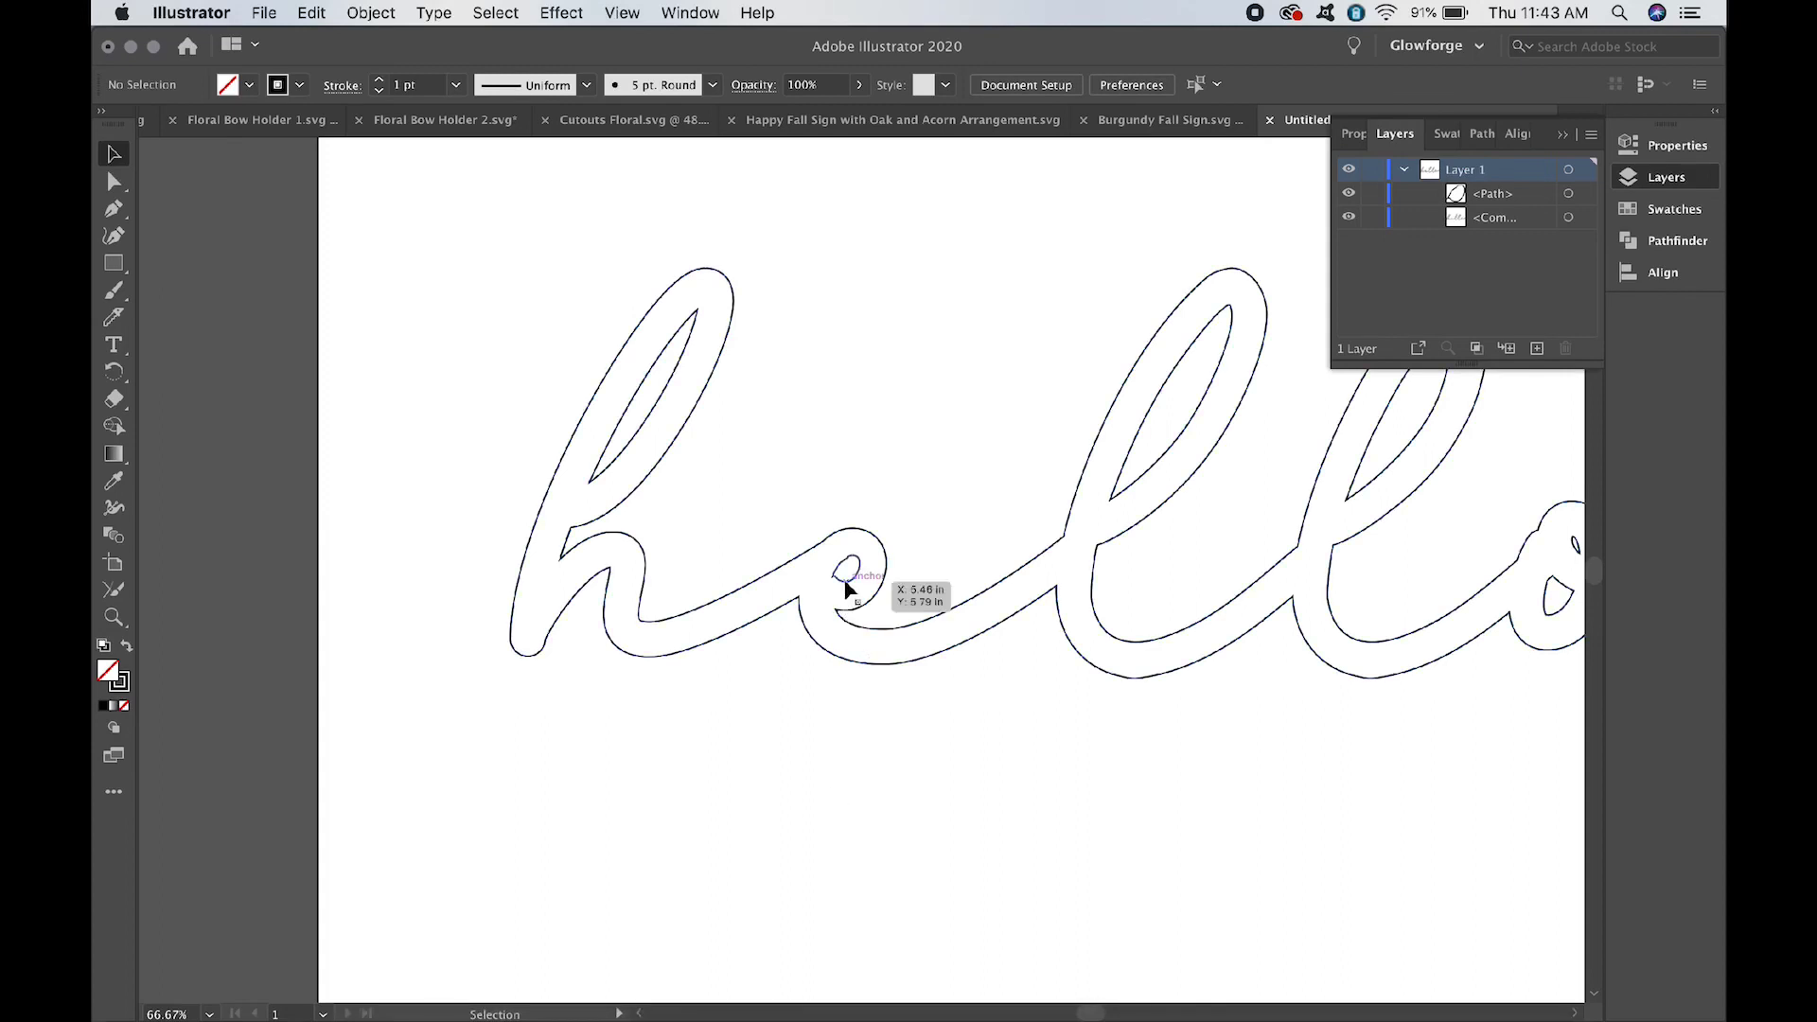
{"action": "left_click_drag", "start_coordinate": [847, 579], "coordinate": [848, 579]}
{"action": "scroll", "coordinate": [844, 705], "scroll_direction": "right", "scroll_amount": 10}
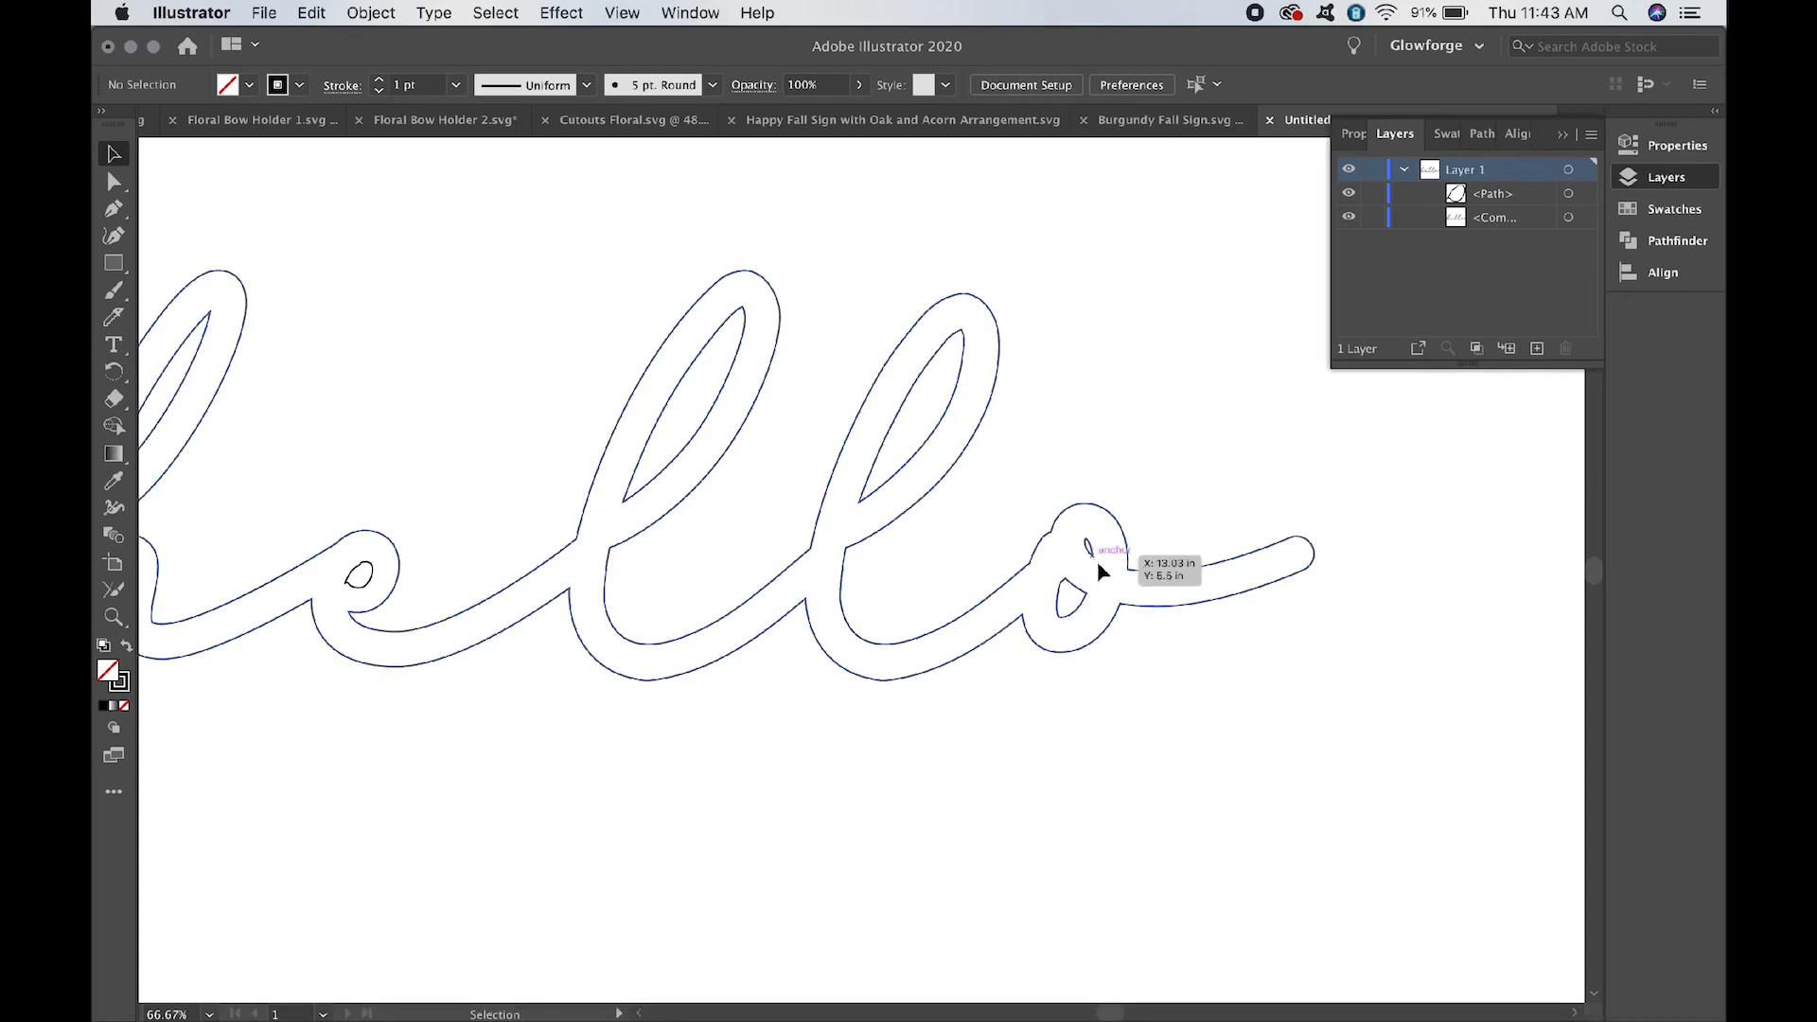
{"action": "scroll", "coordinate": [883, 810], "scroll_direction": "left", "scroll_amount": 8}
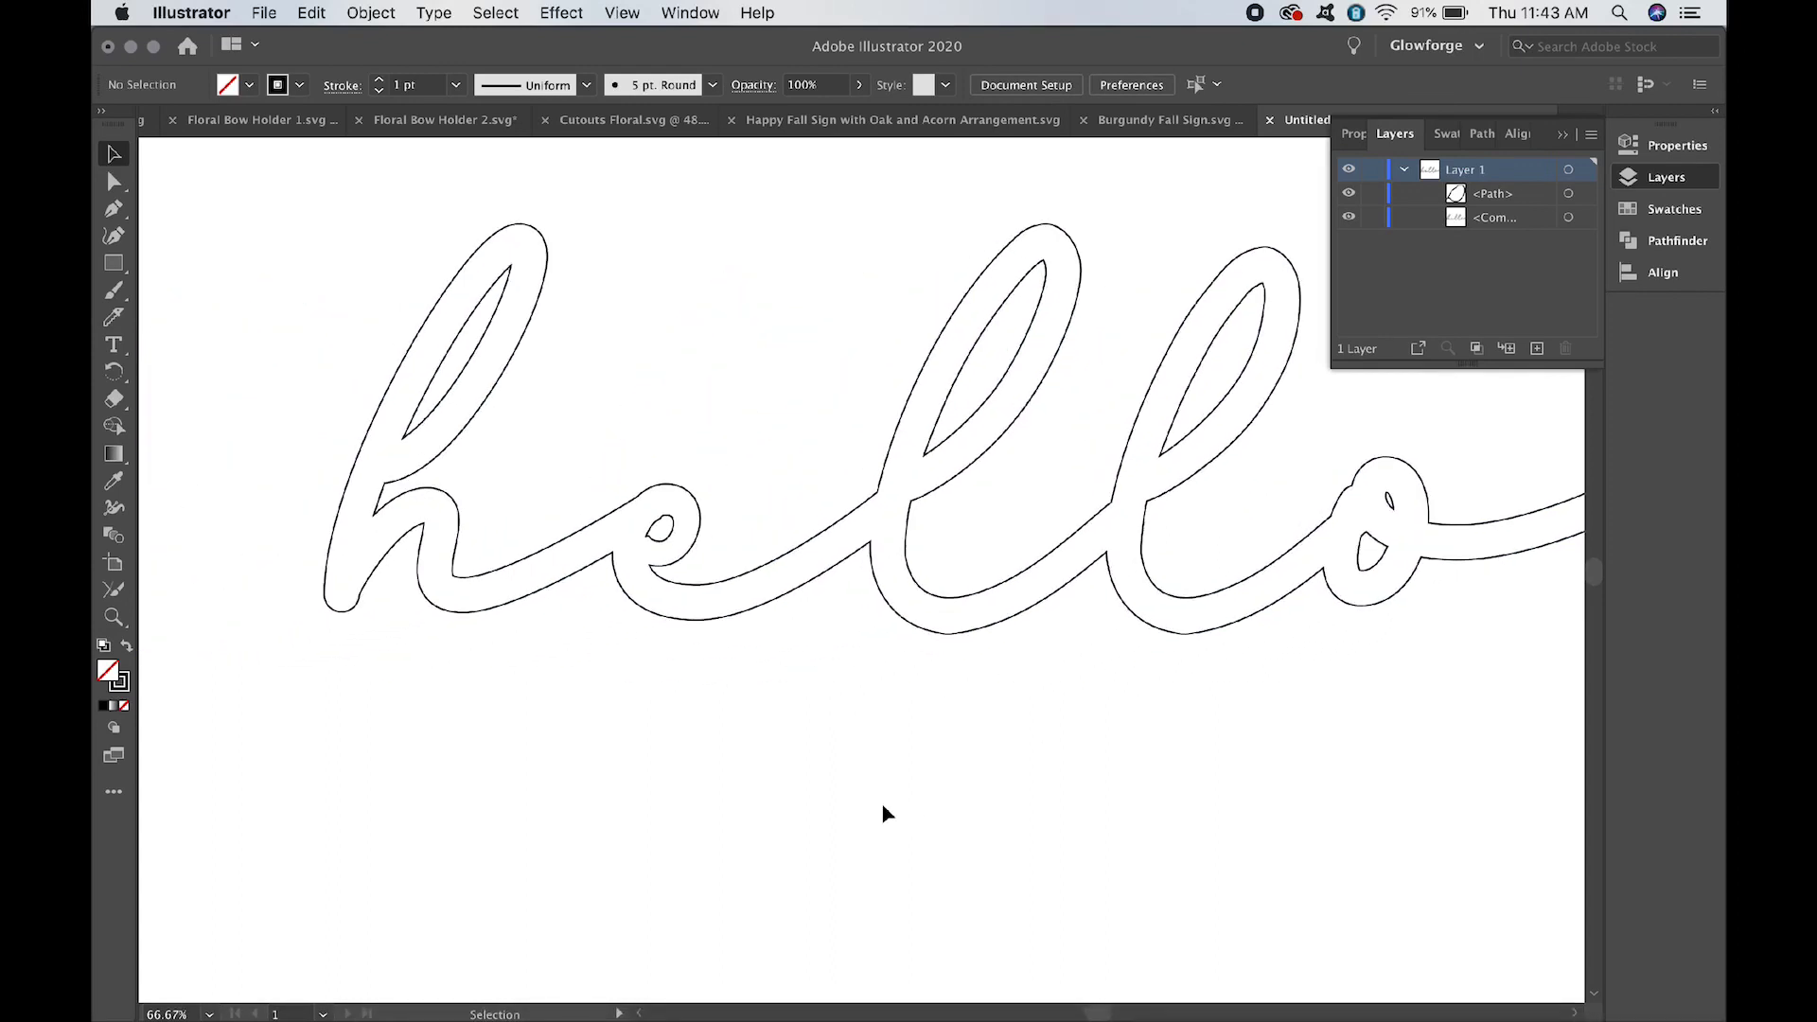
{"action": "scroll", "coordinate": [653, 700], "scroll_direction": "right", "scroll_amount": 2}
{"action": "scroll", "coordinate": [651, 724], "scroll_direction": "right", "scroll_amount": 2}
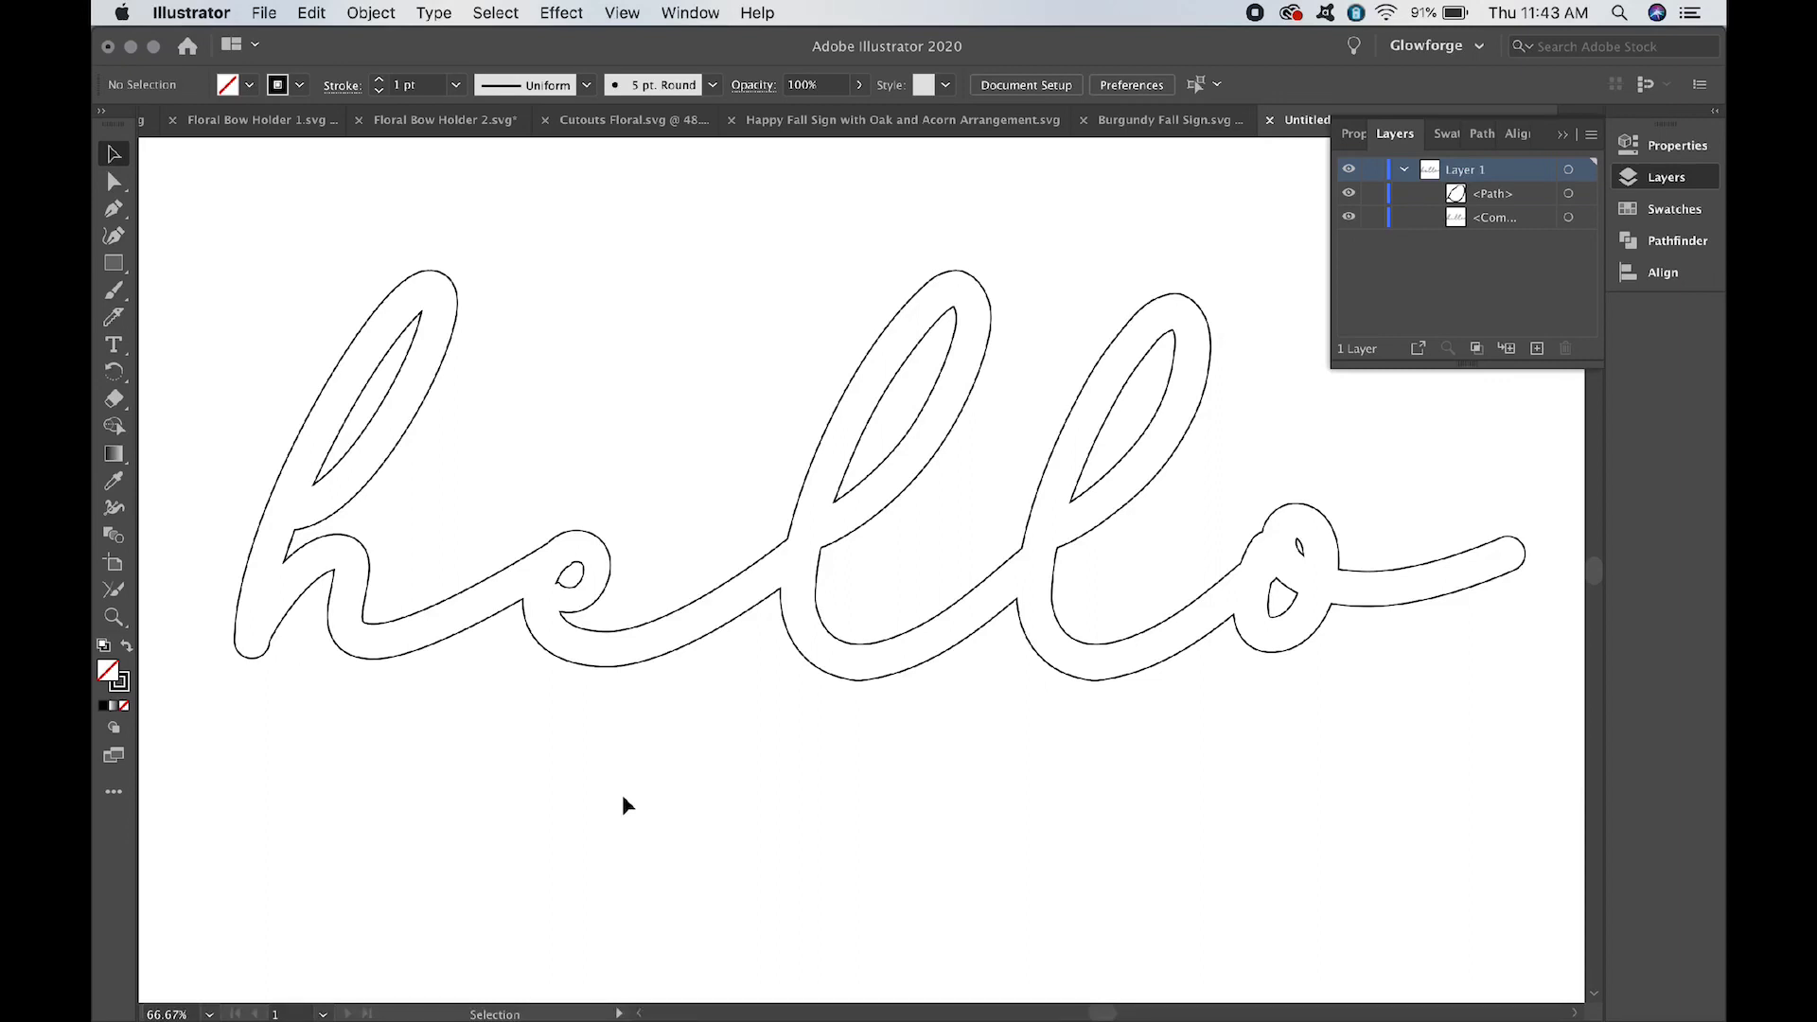
Start File > Save As and show the Format list to choose SVG
{"action": "left_click", "coordinate": [267, 12]}
{"action": "left_click", "coordinate": [295, 213]}
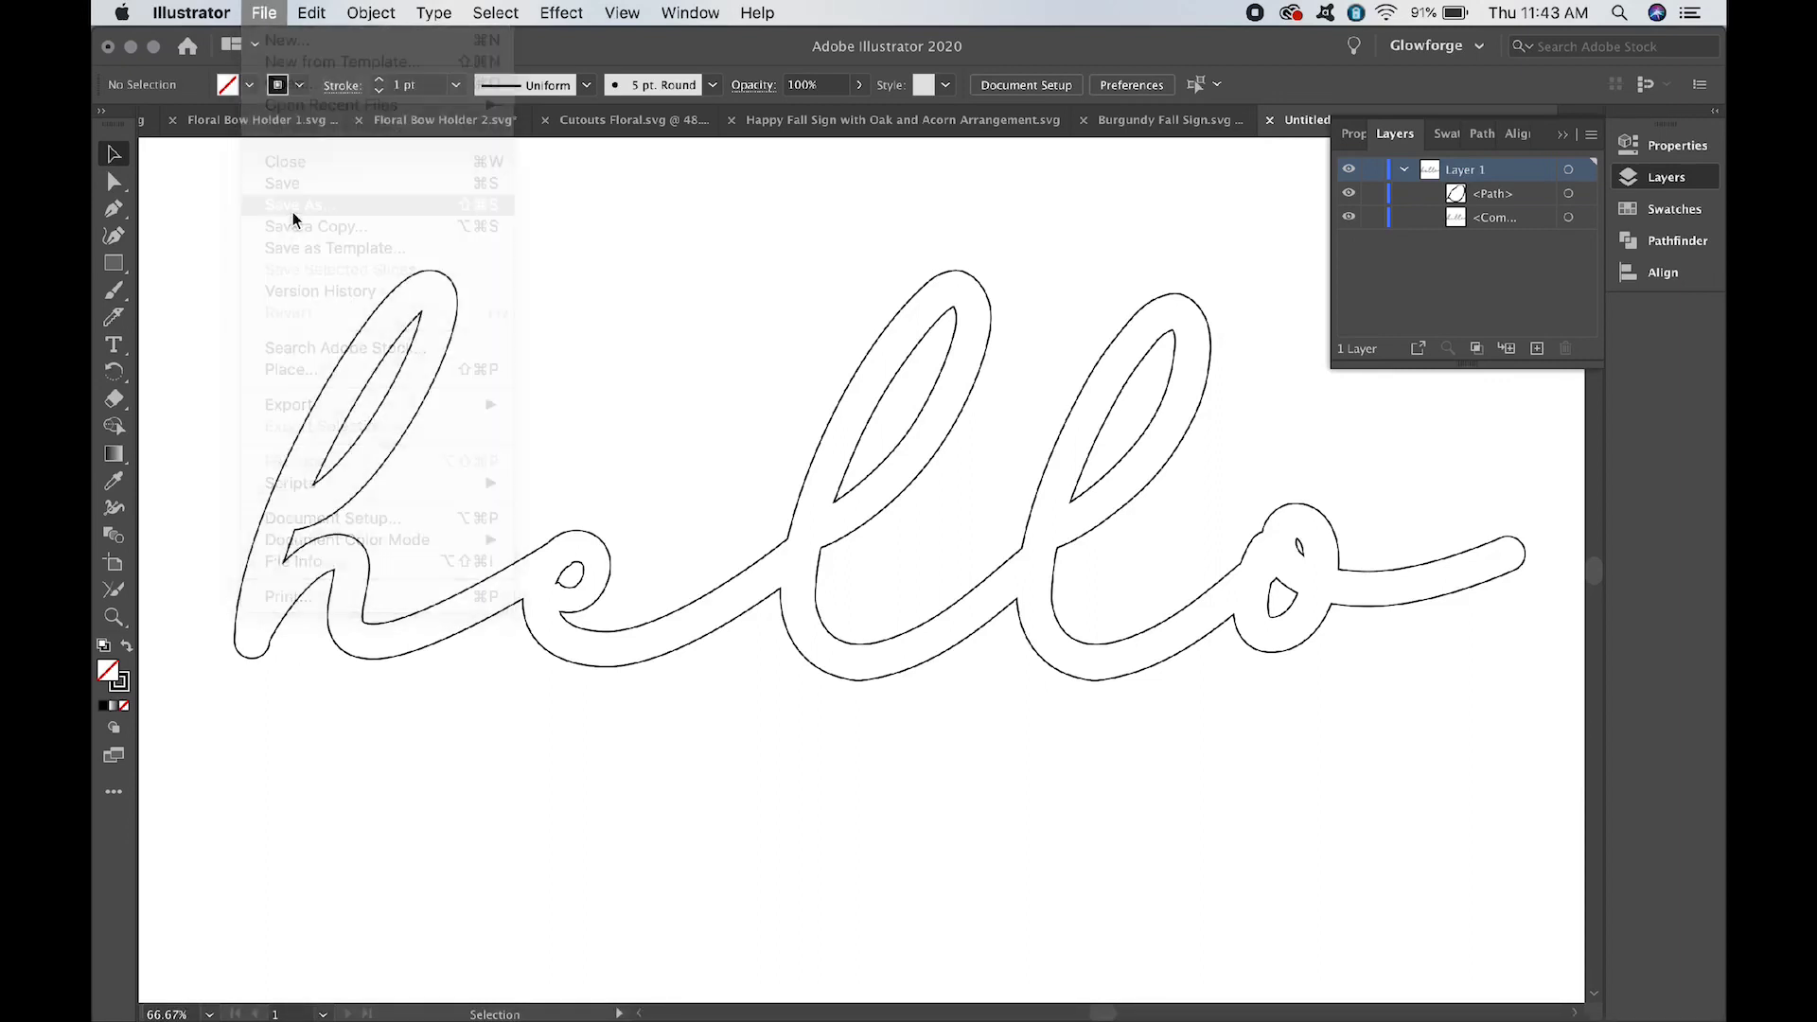
{"action": "left_click", "coordinate": [1002, 375]}
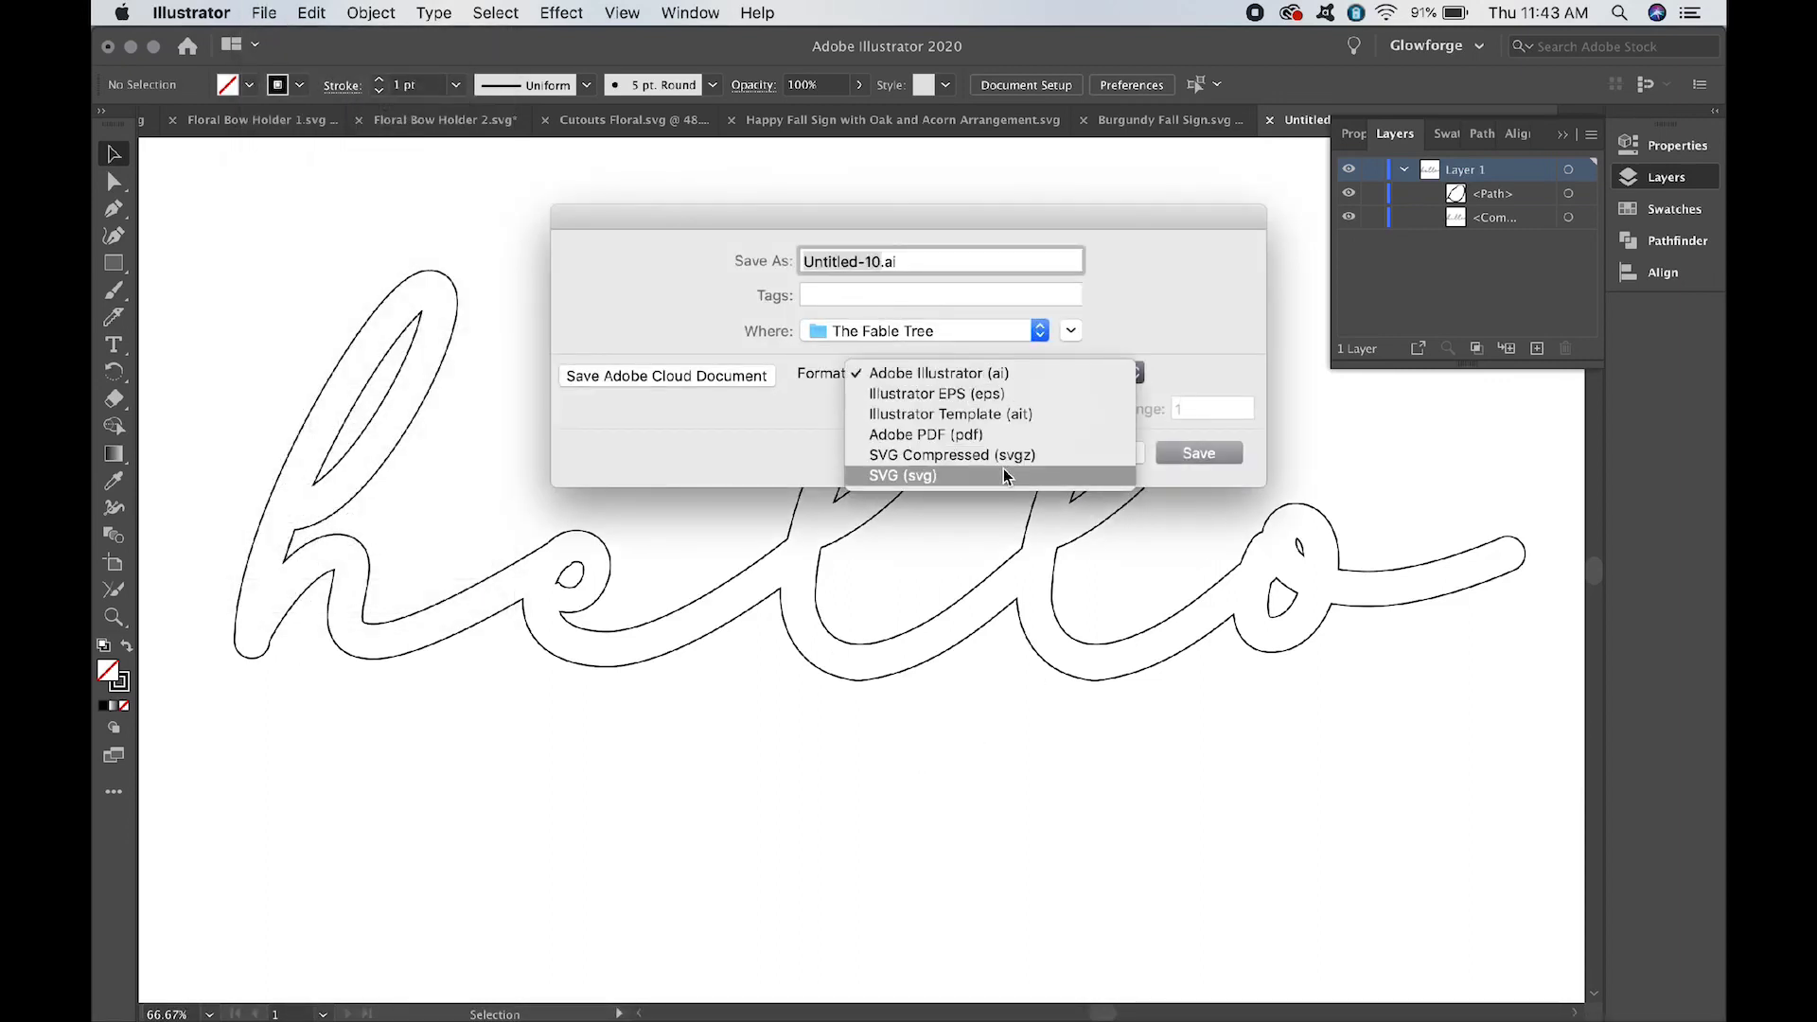